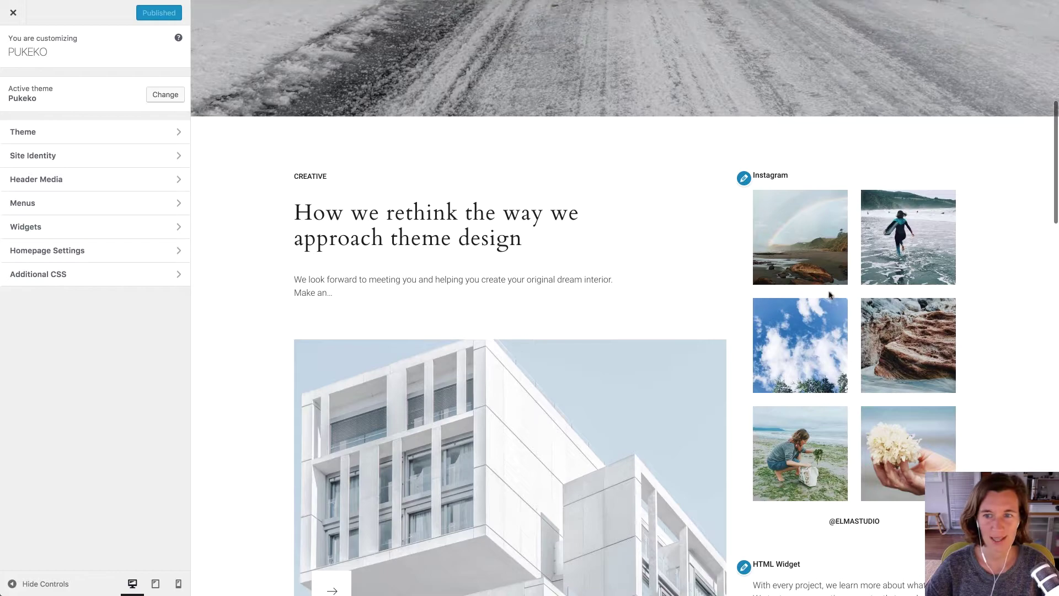
Step: Look through the homepage preview, examining the blog posts and sidebar widgets below the featured header
scroll(726, 288, "down", 4)
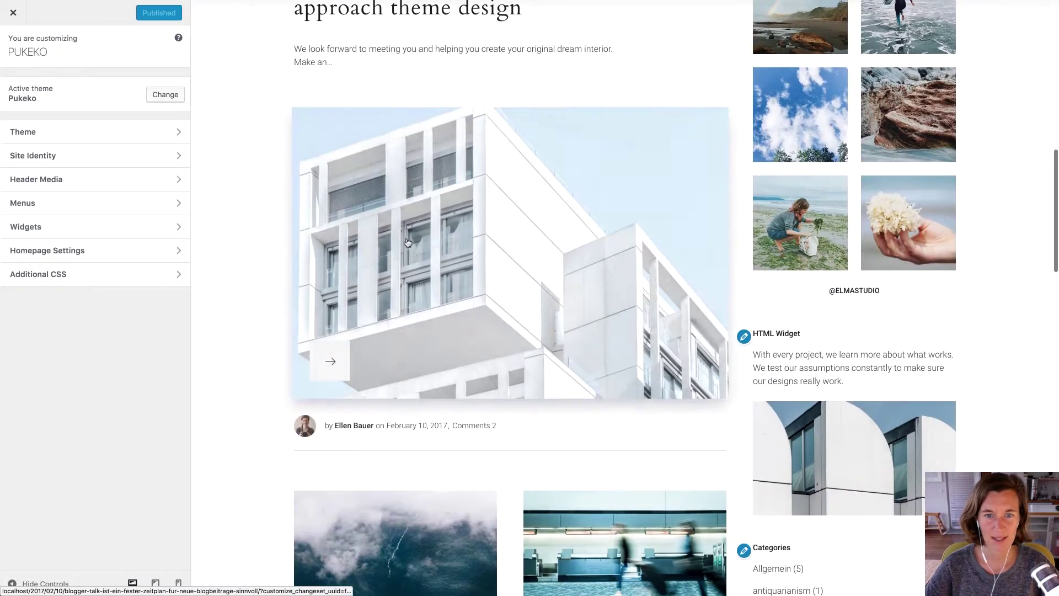
scroll(303, 284, "up", 2)
scroll(241, 215, "up", 2)
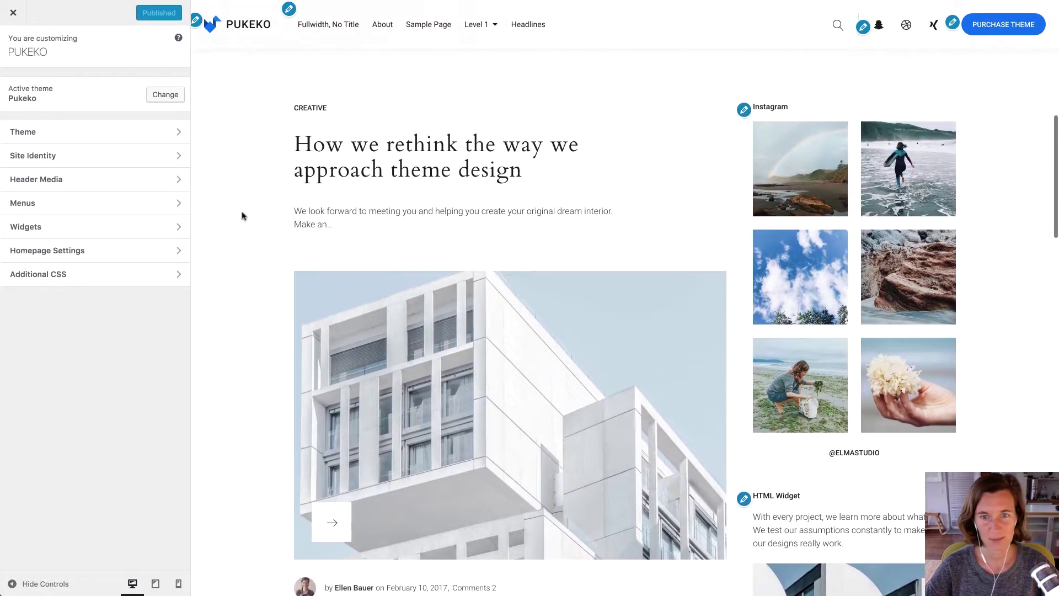
scroll(317, 231, "down", 2)
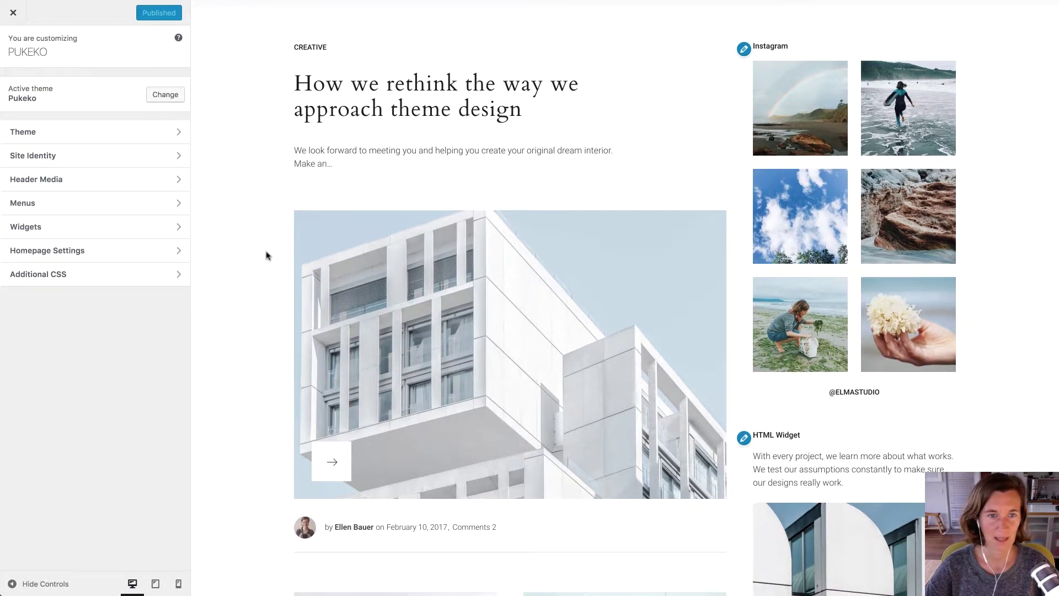
scroll(259, 253, "down", 5)
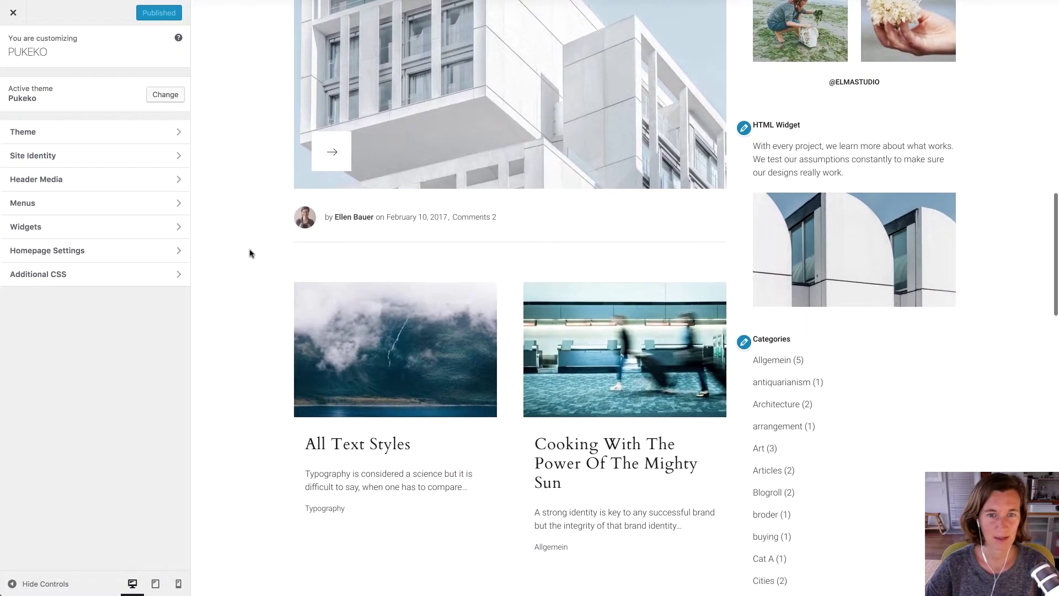
scroll(249, 253, "down", 5)
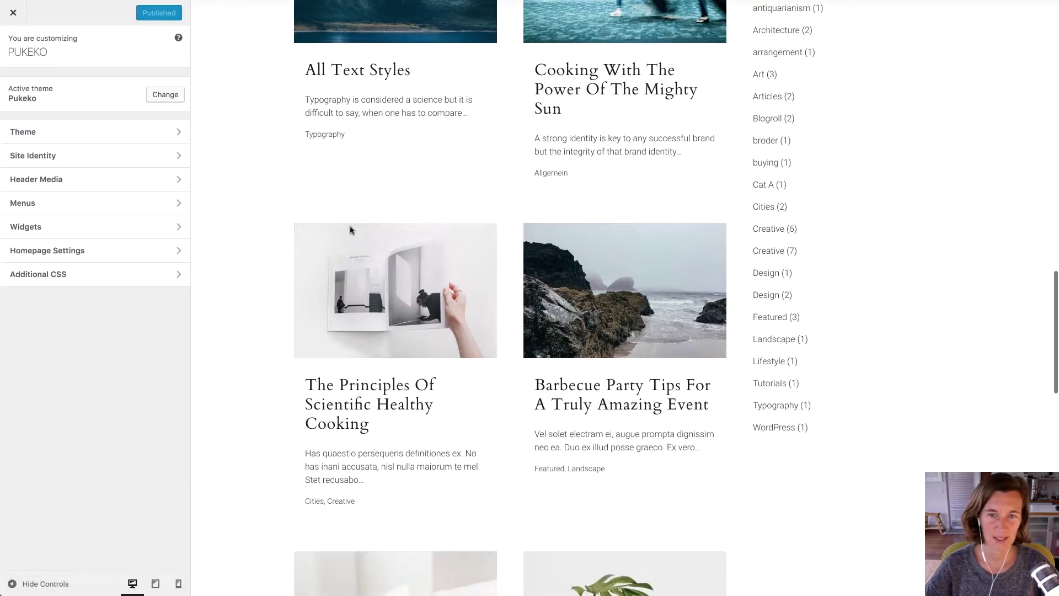
scroll(265, 211, "up", 6)
scroll(260, 208, "up", 10)
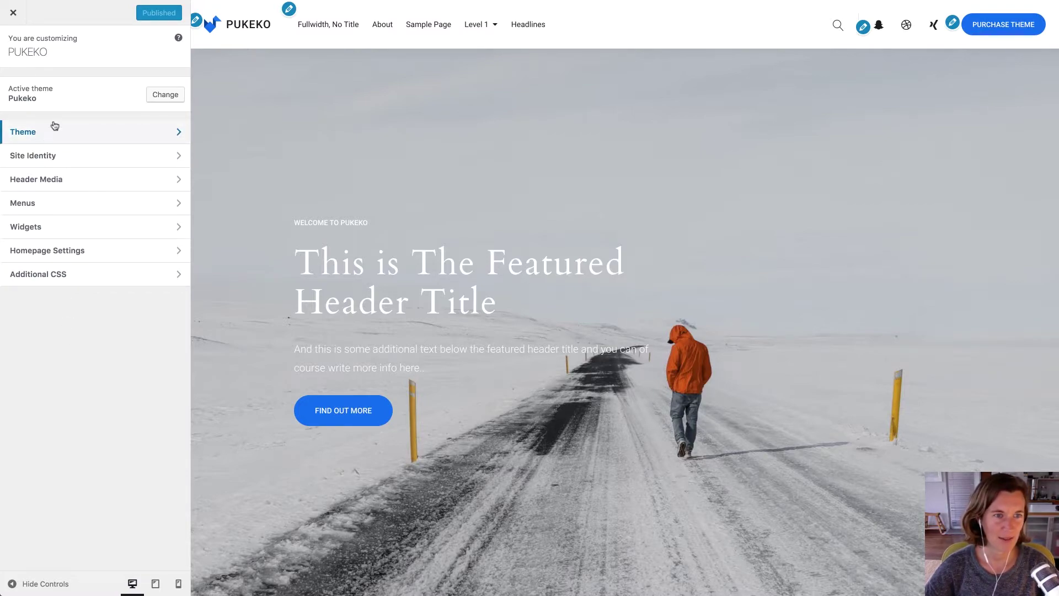
Step: Review the Site Identity settings for the logo, site title, tagline and site icon
left_click(90, 160)
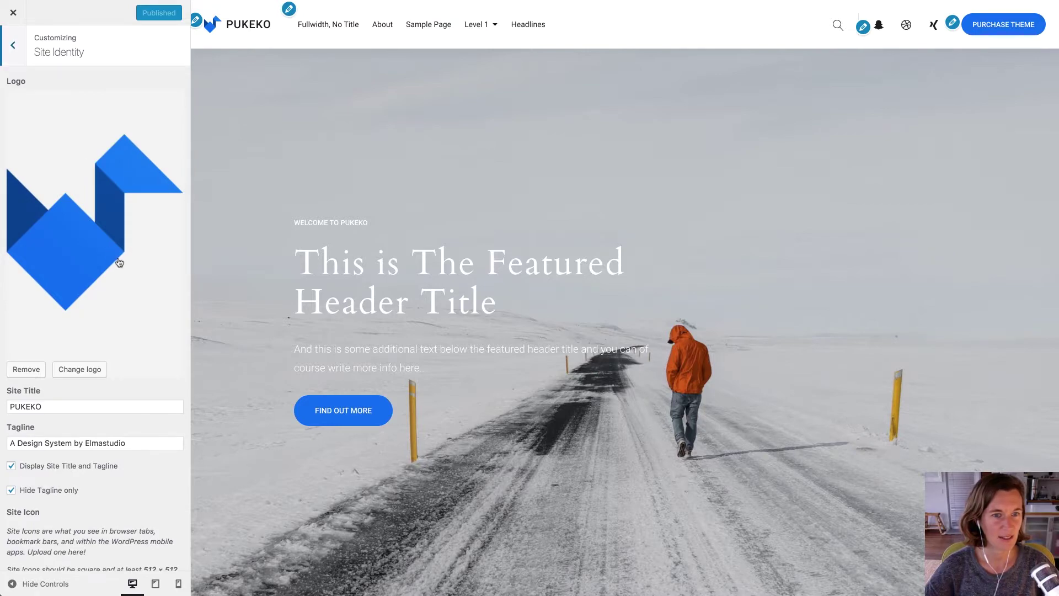
scroll(111, 263, "down", 1)
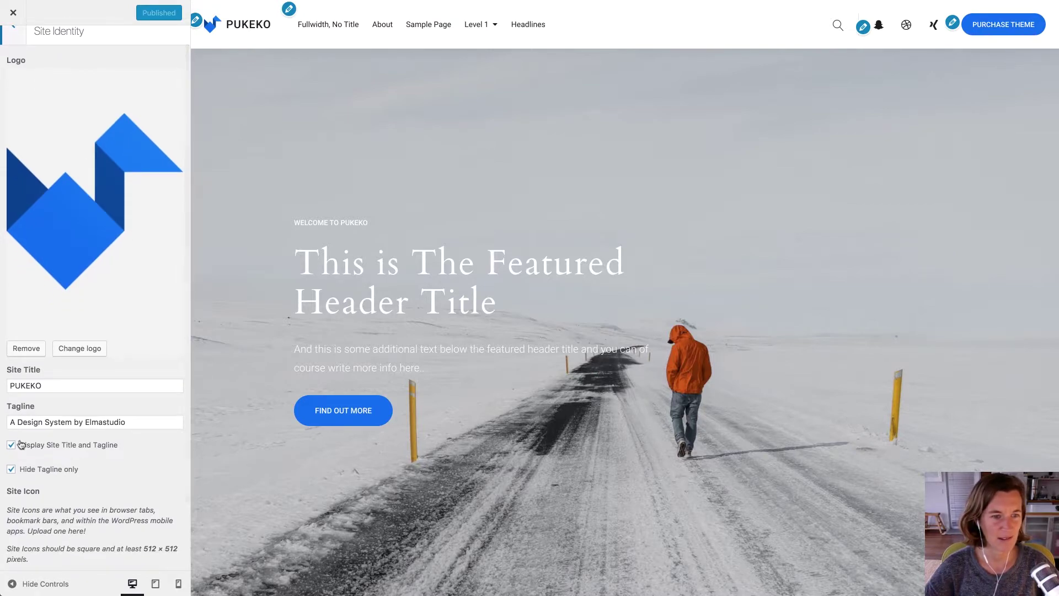
scroll(23, 445, "down", 2)
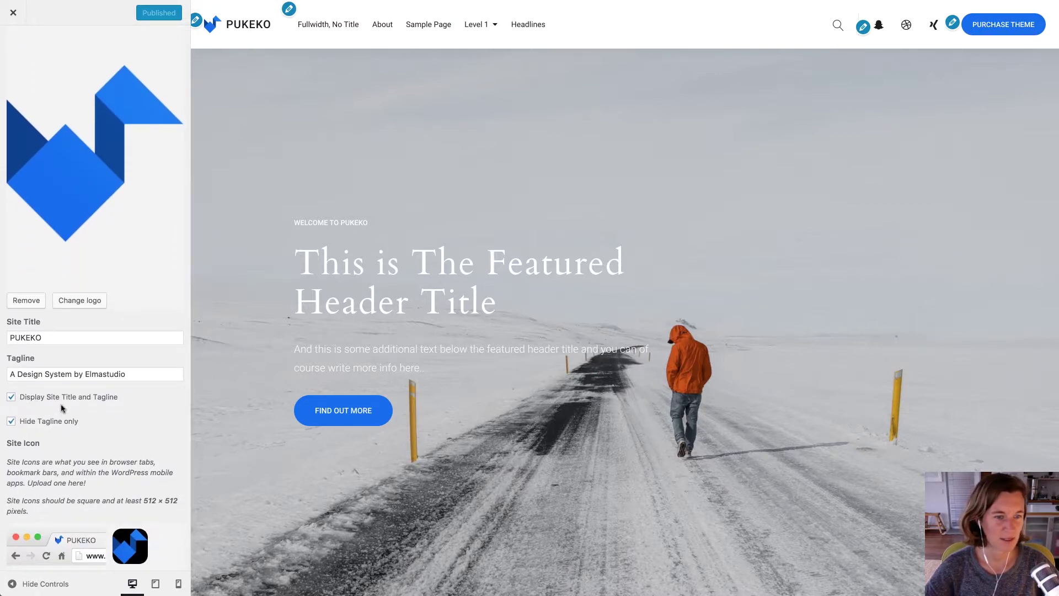
scroll(61, 418, "down", 1)
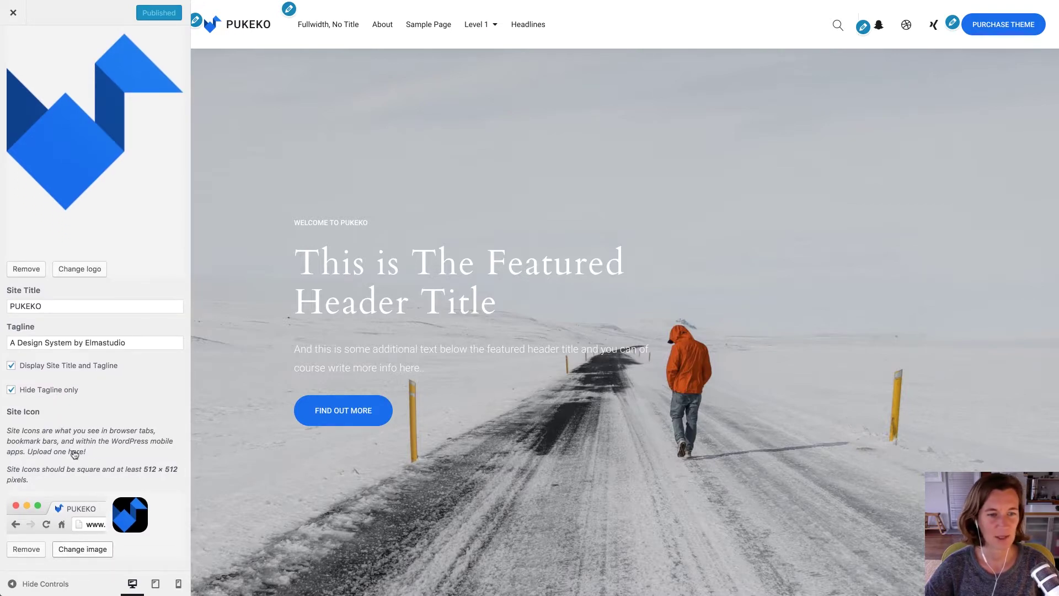
scroll(74, 452, "up", 3)
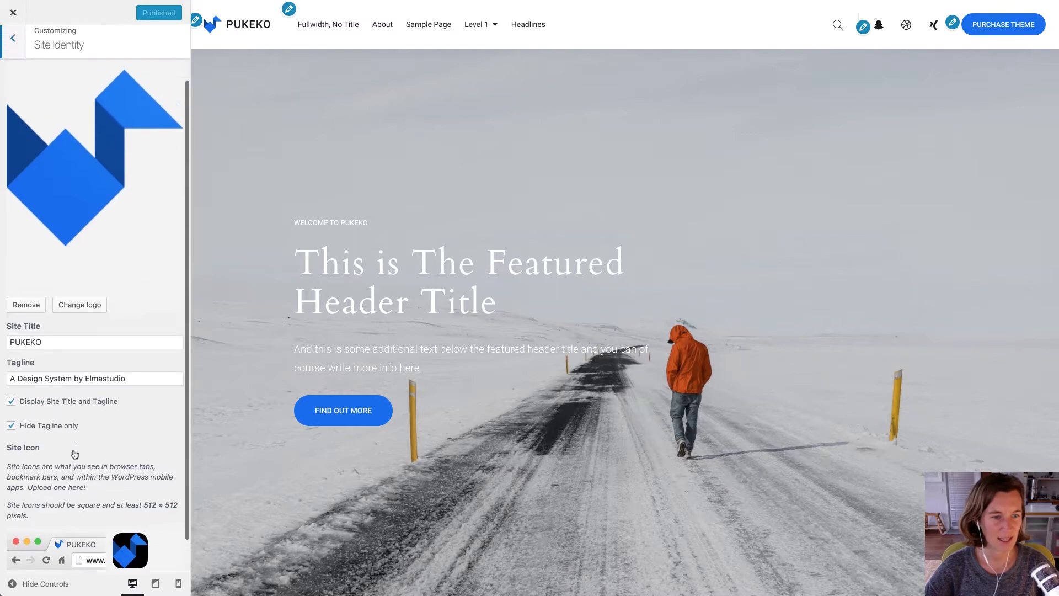
left_click(14, 47)
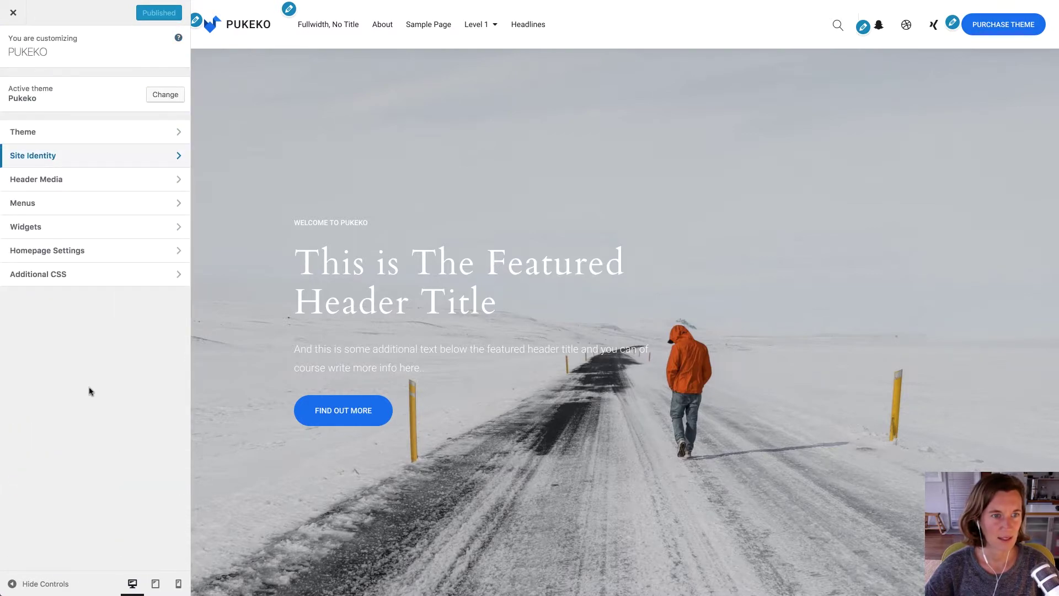
Step: Review the Header Media options and the Homepage Settings for what the homepage displays
left_click(79, 188)
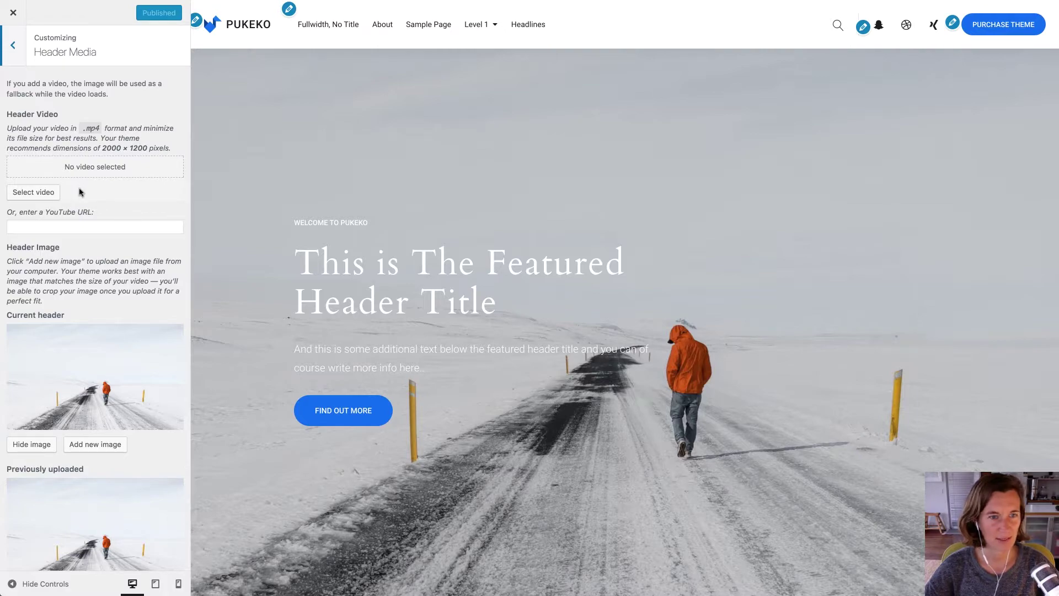
left_click(16, 58)
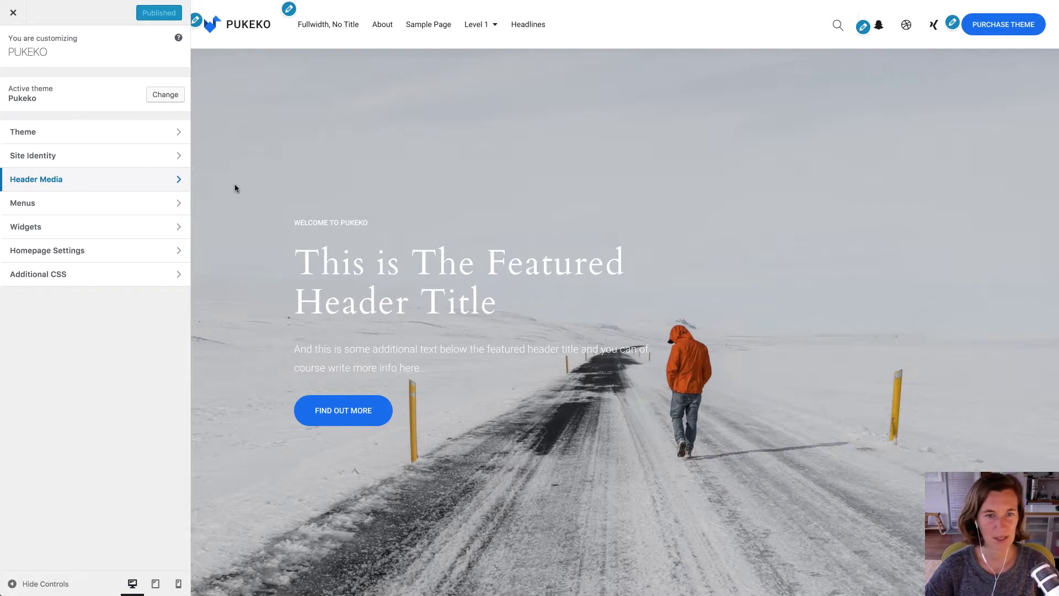
scroll(235, 188, "down", 10)
scroll(235, 188, "up", 10)
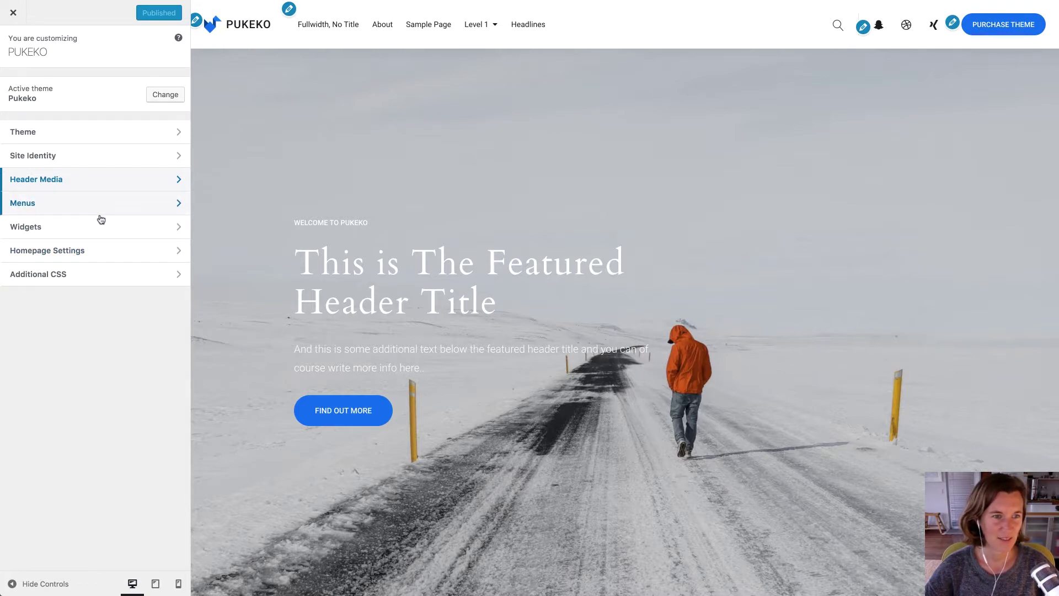
left_click(110, 251)
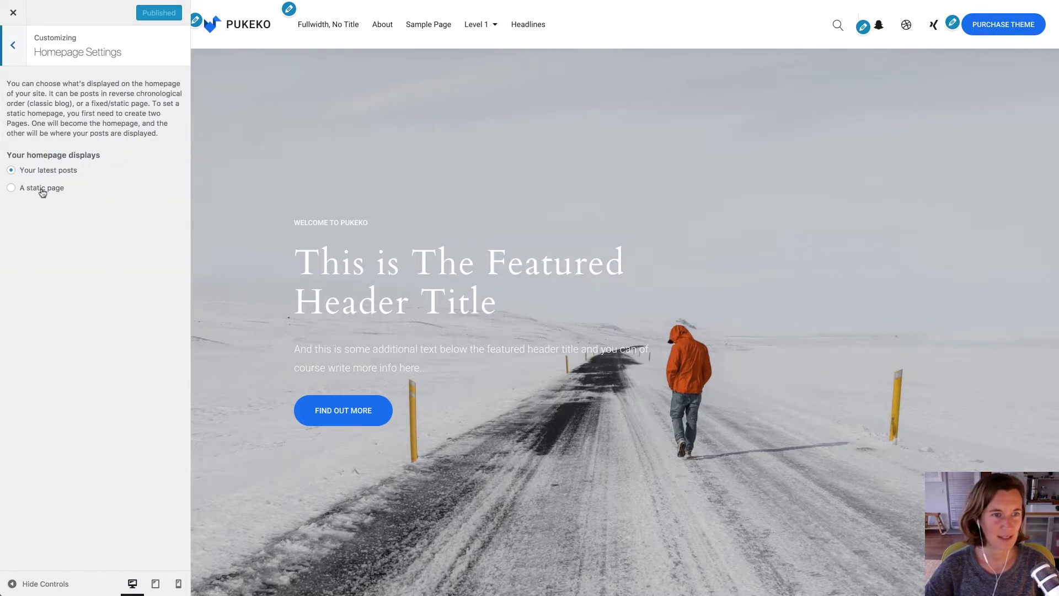
left_click(19, 47)
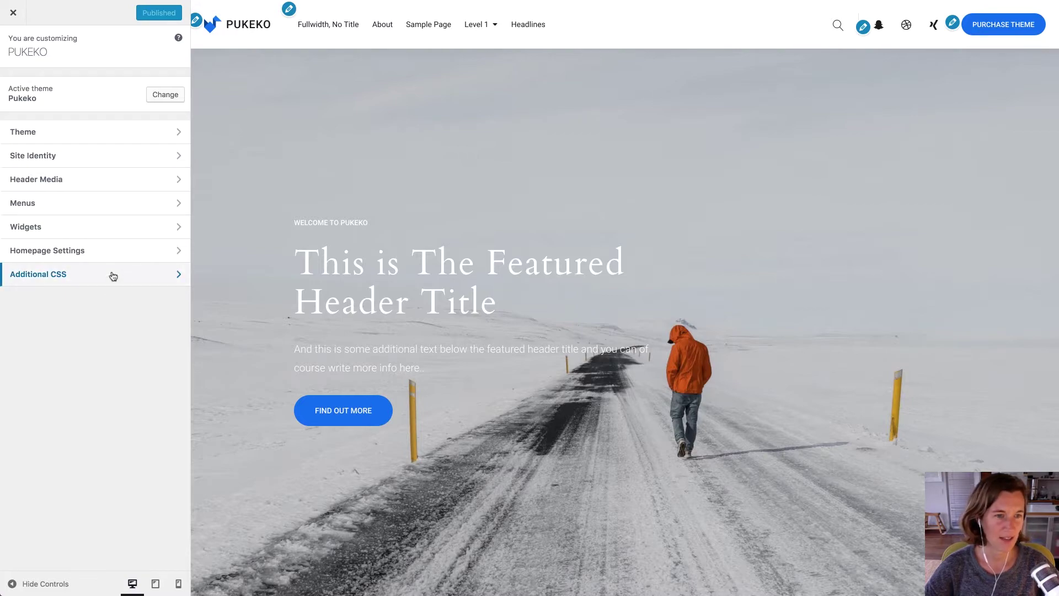
Step: Set the theme's general button style to round edges
left_click(109, 131)
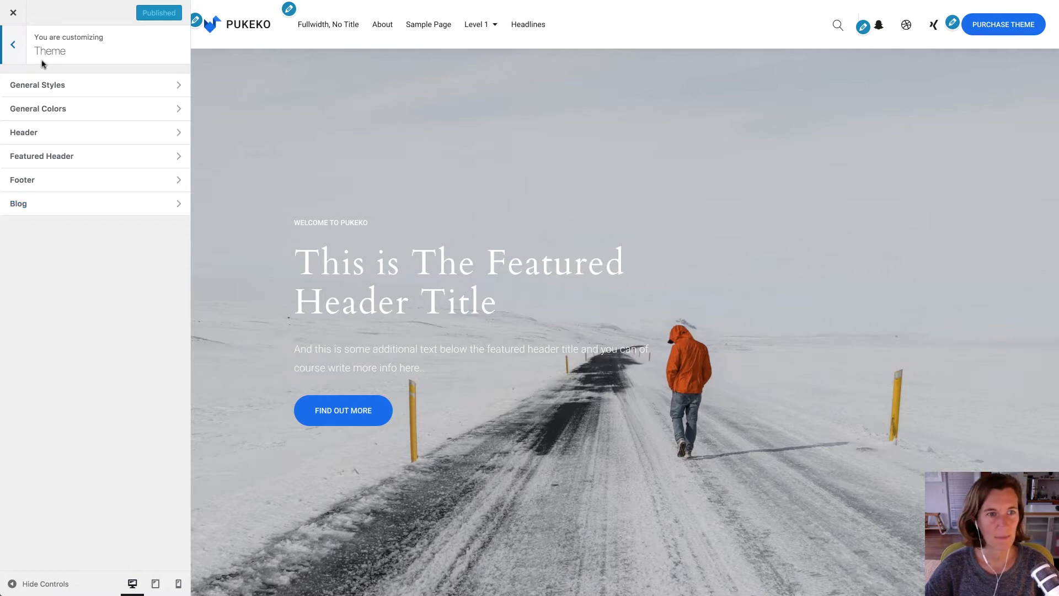
left_click(56, 91)
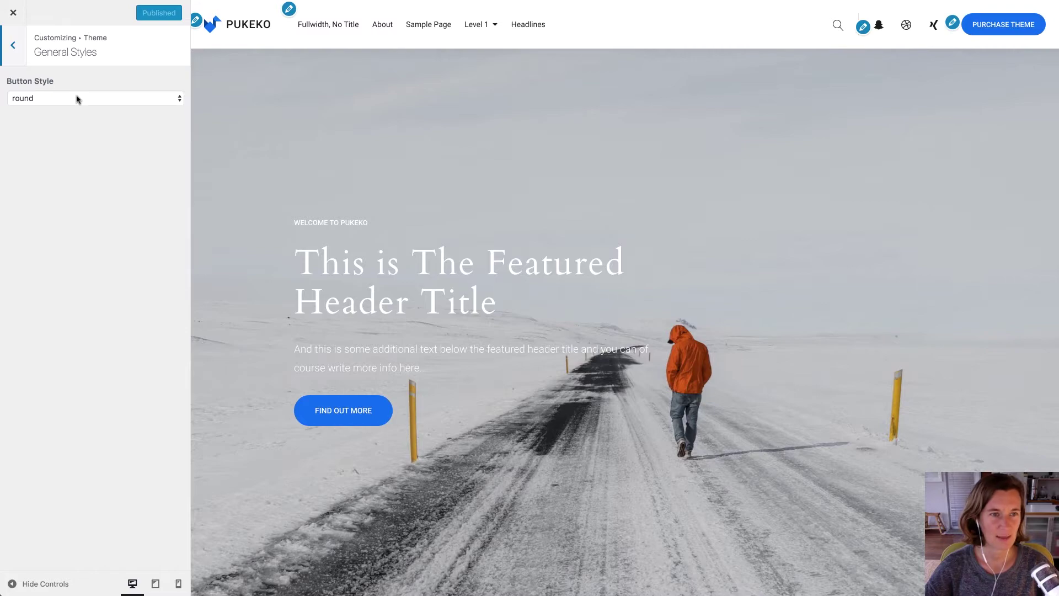
left_click(78, 99)
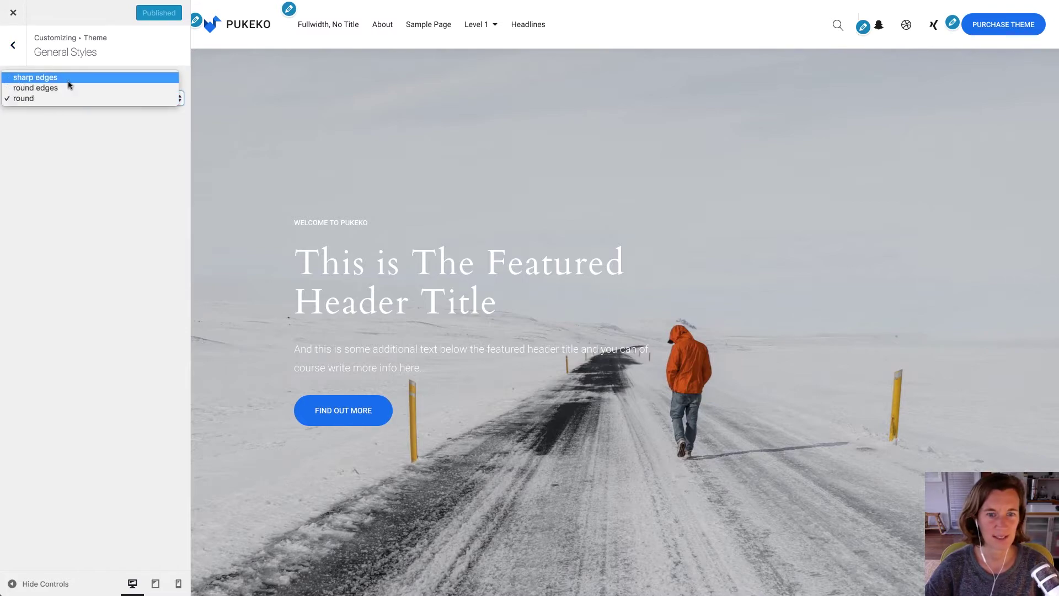
left_click(67, 89)
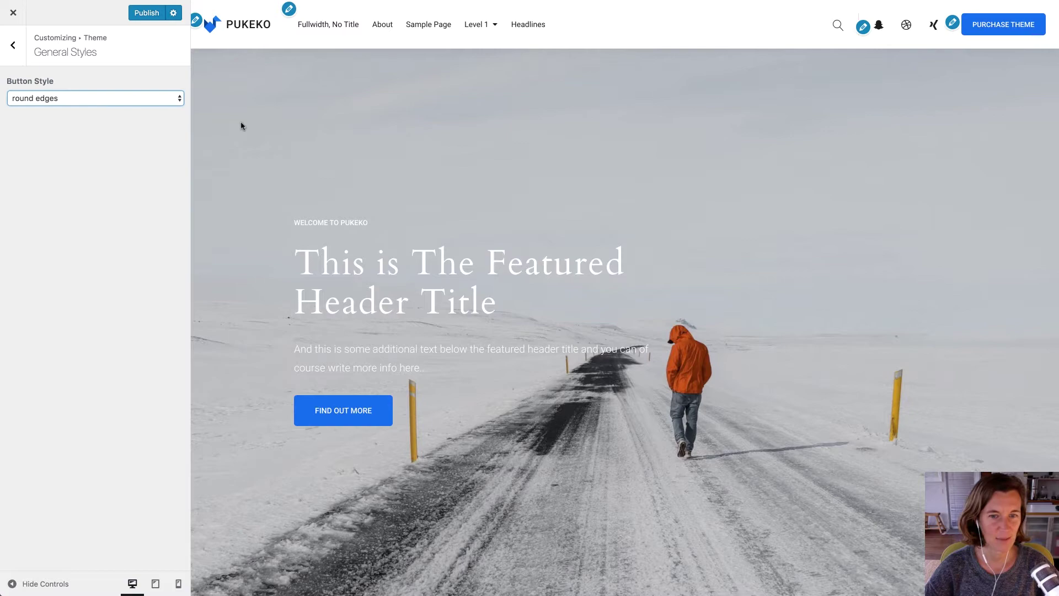
left_click(18, 64)
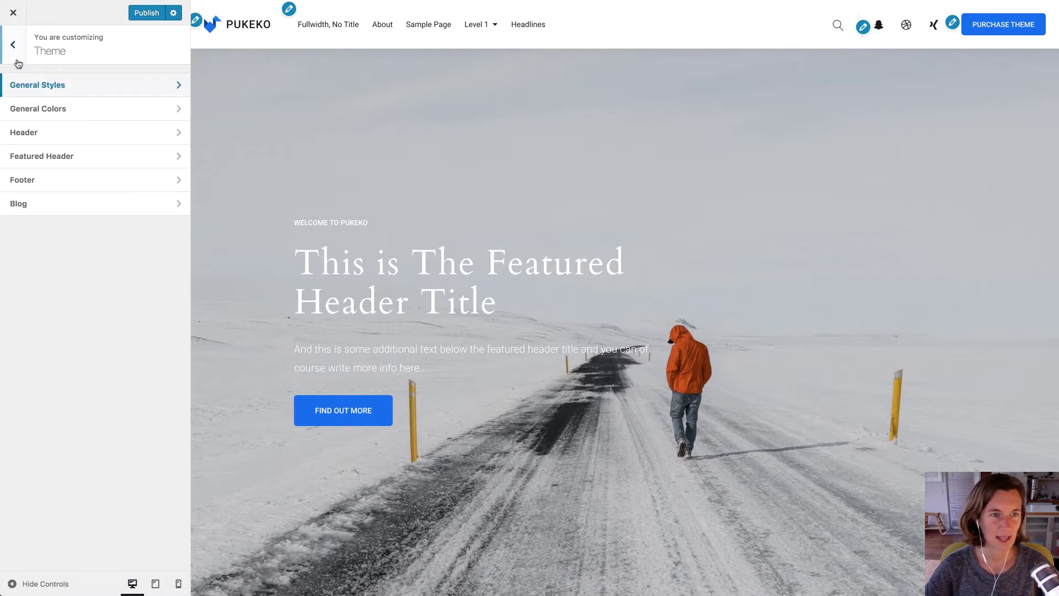
Step: Change the theme's general link color to the red preset #dd3333
left_click(25, 112)
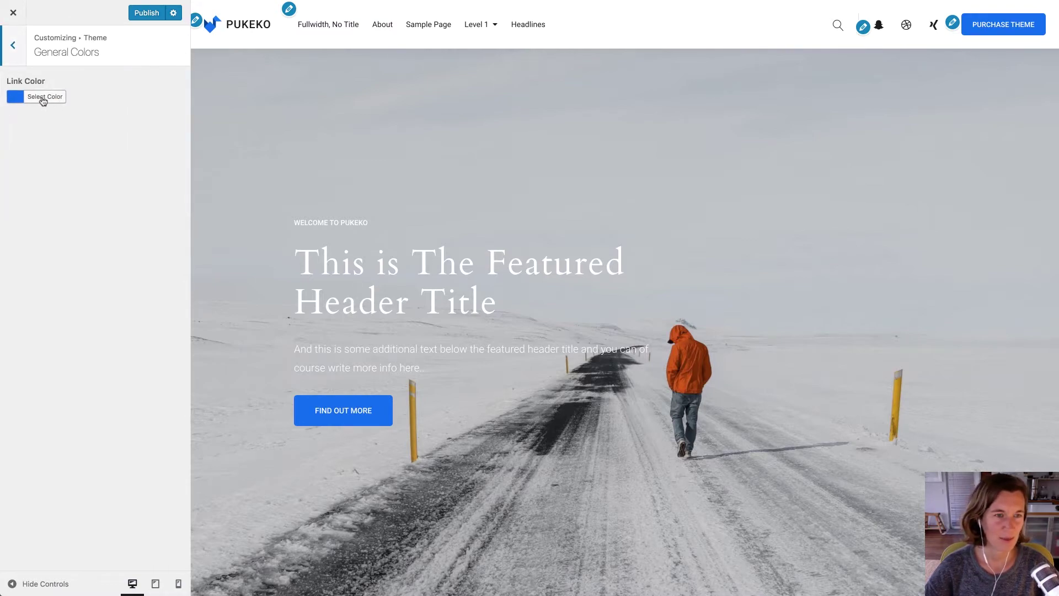
scroll(276, 233, "down", 5)
scroll(270, 235, "up", 5)
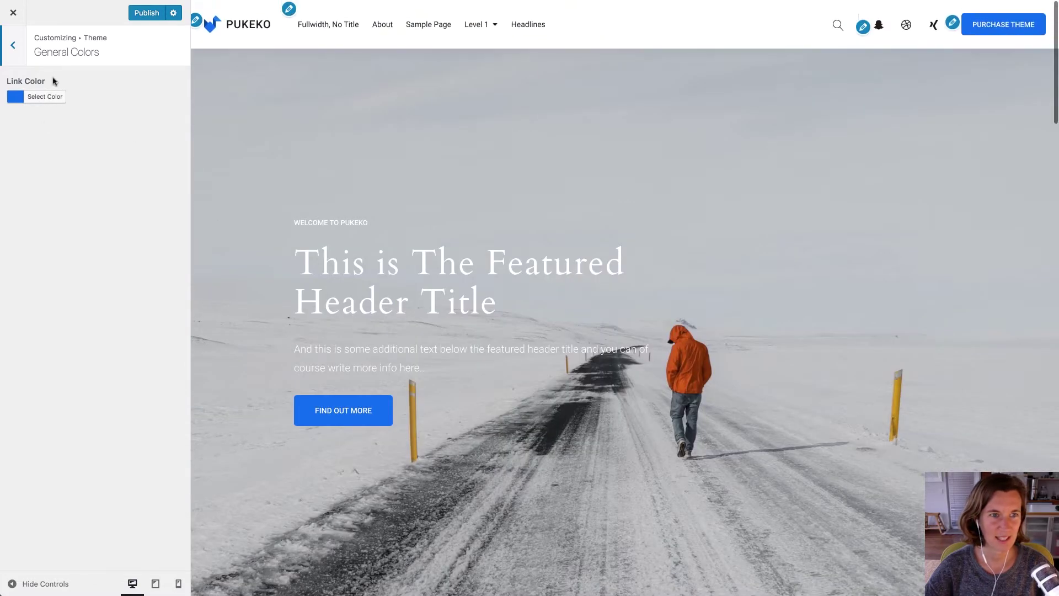
left_click(48, 96)
left_click(43, 224)
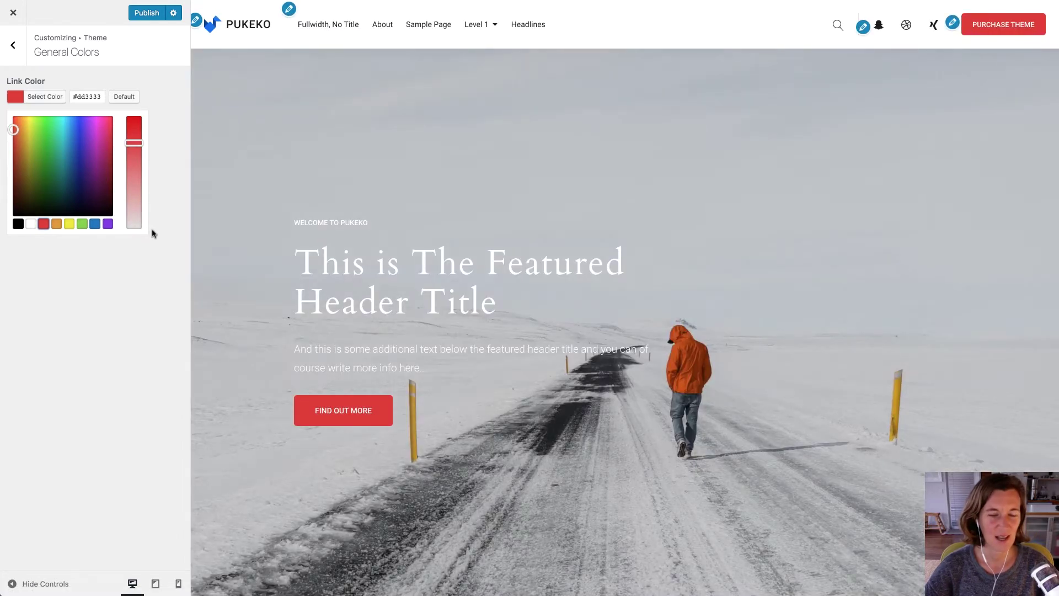
left_click(16, 51)
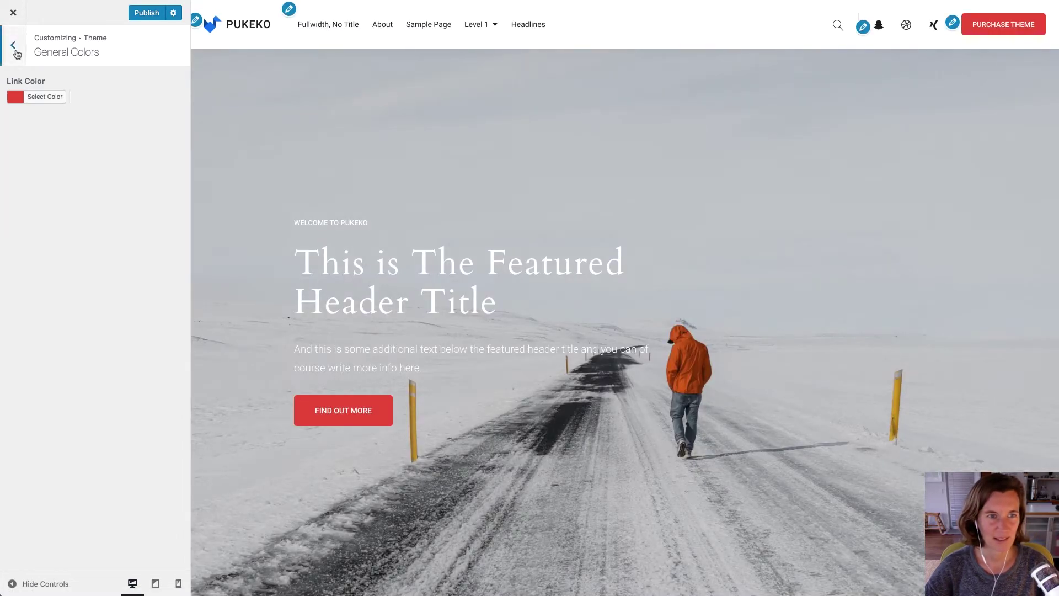
left_click(15, 51)
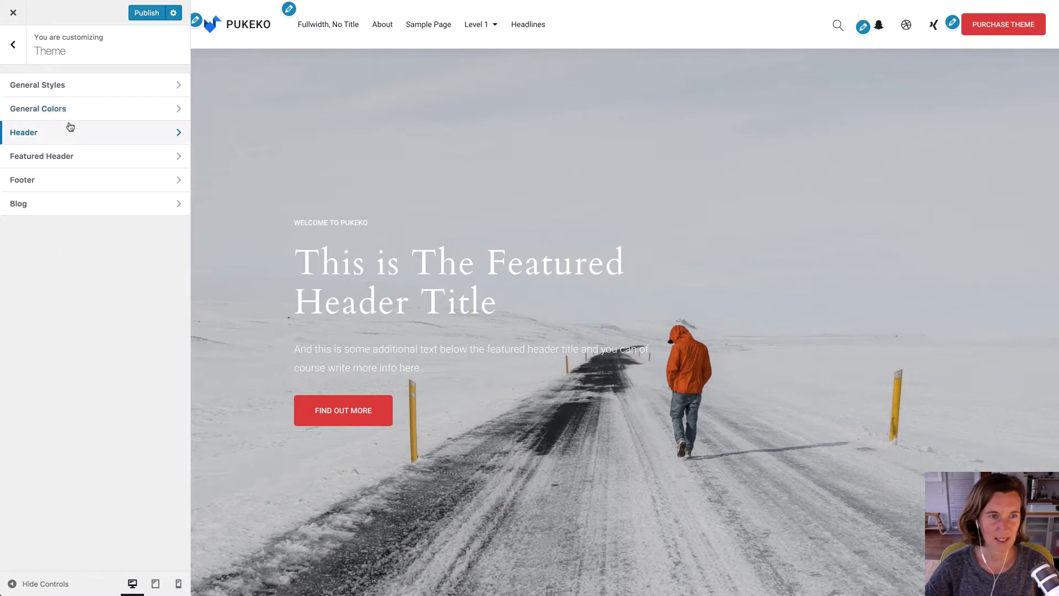
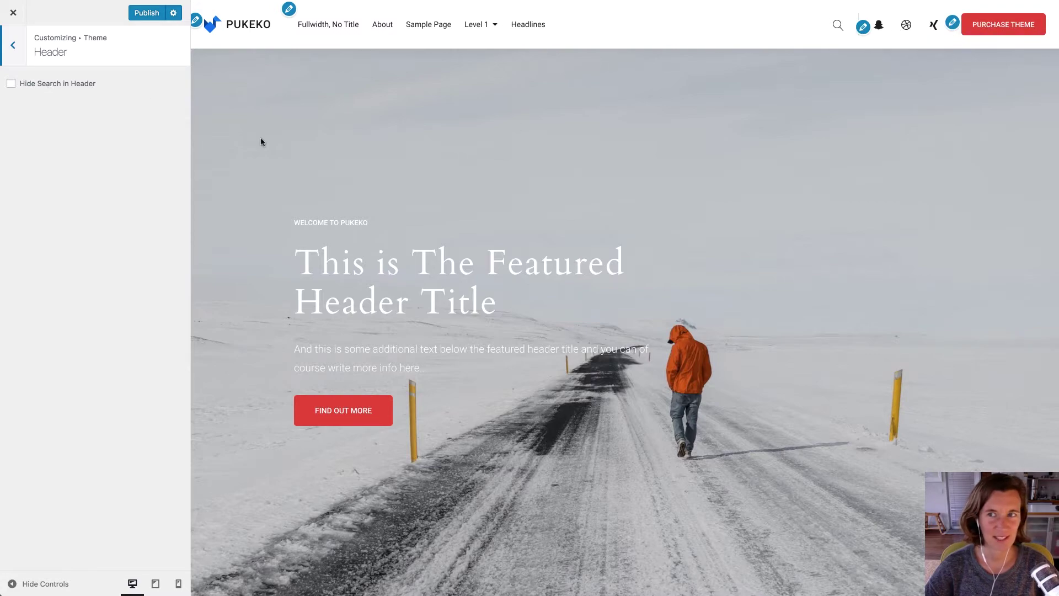
Step: Hide the search in the theme's header
left_click(50, 84)
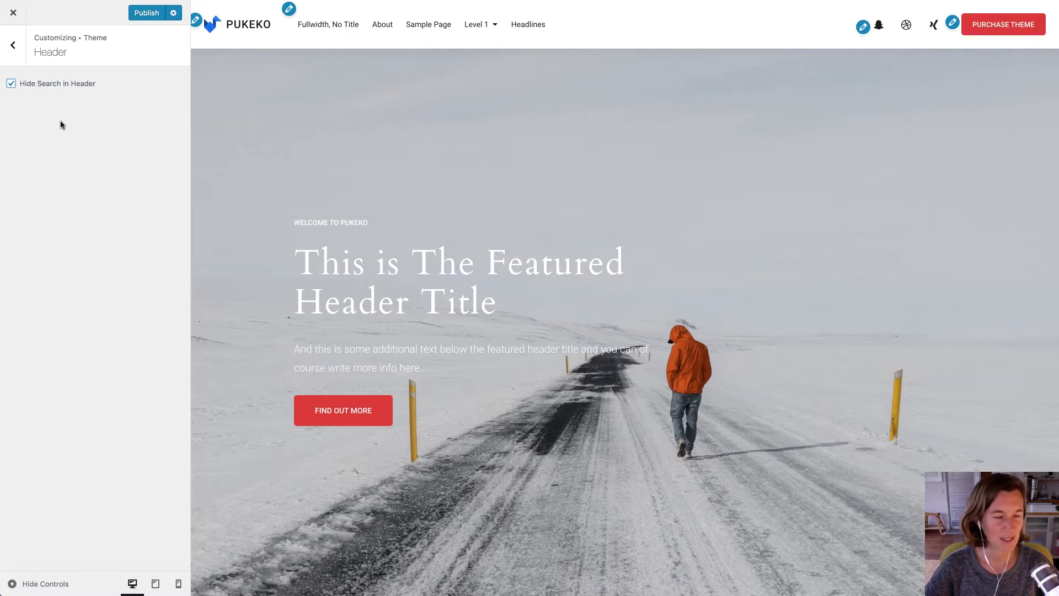
left_click(13, 49)
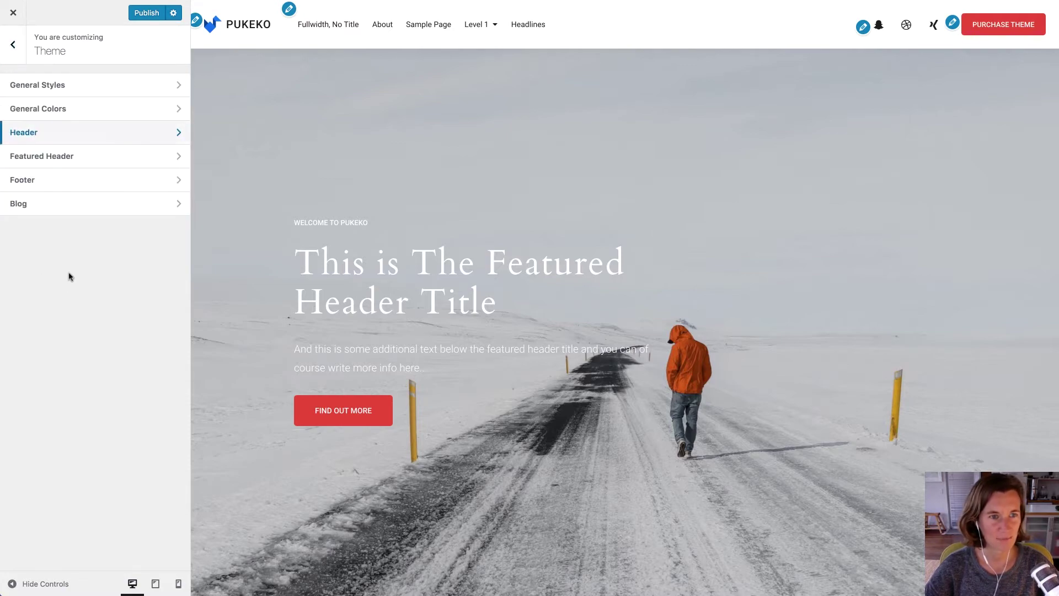
Step: Set the Featured Header's content alignment to center
left_click(73, 161)
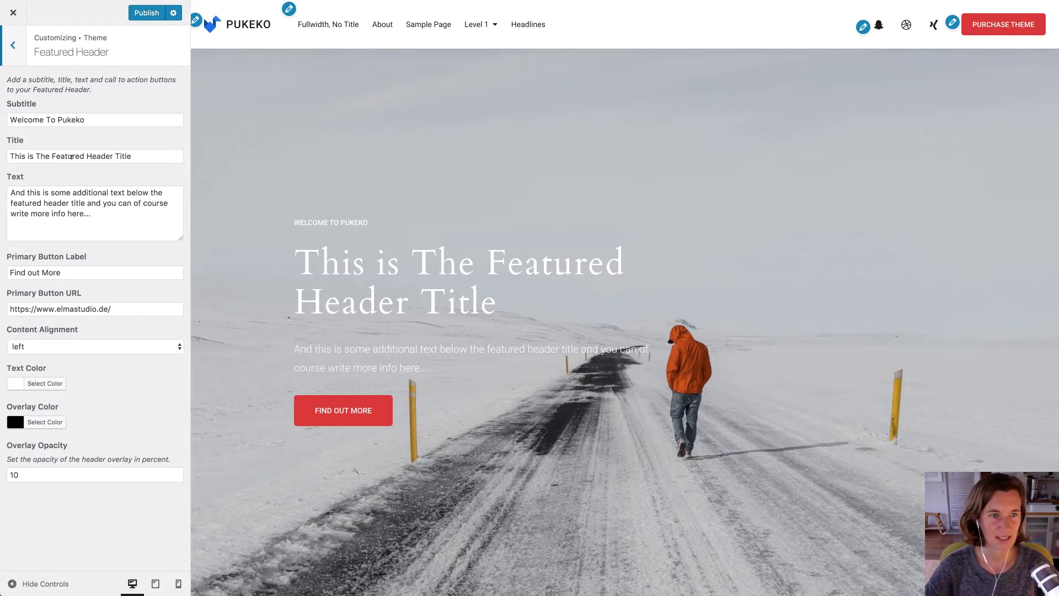
left_click(102, 217)
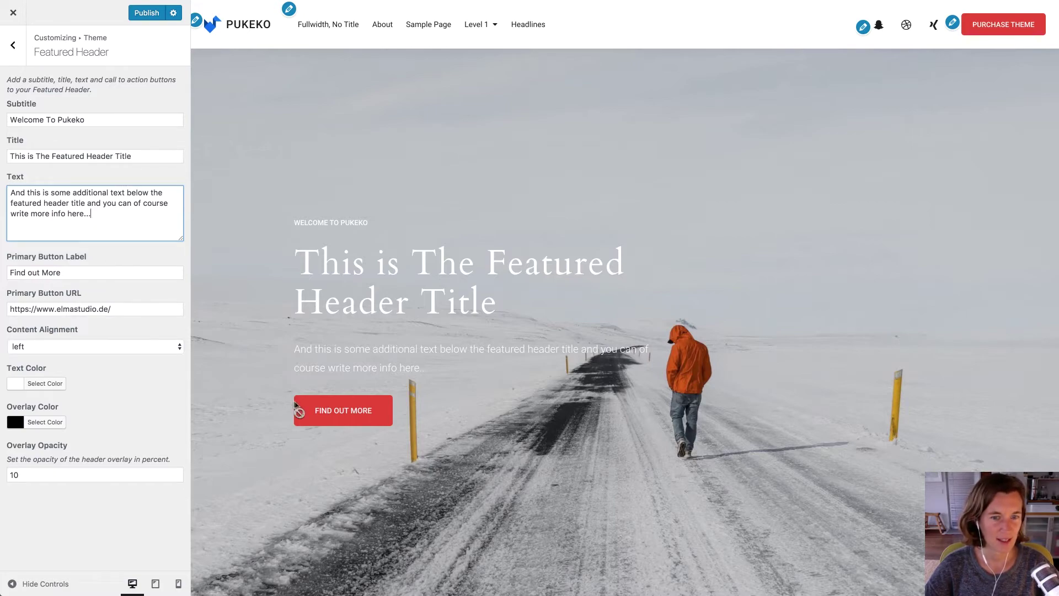
left_click(72, 270)
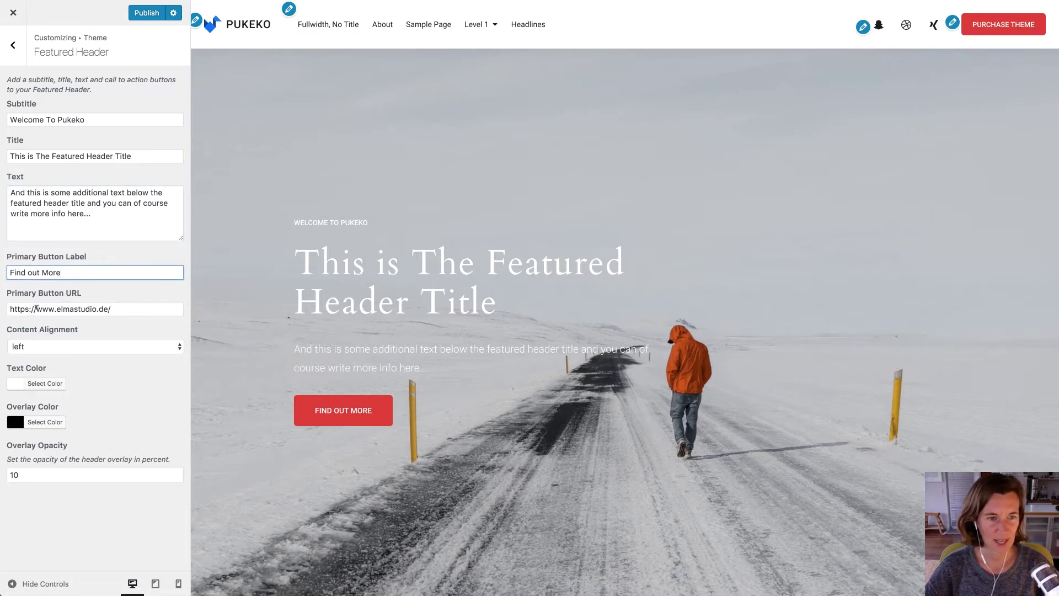
left_click(42, 348)
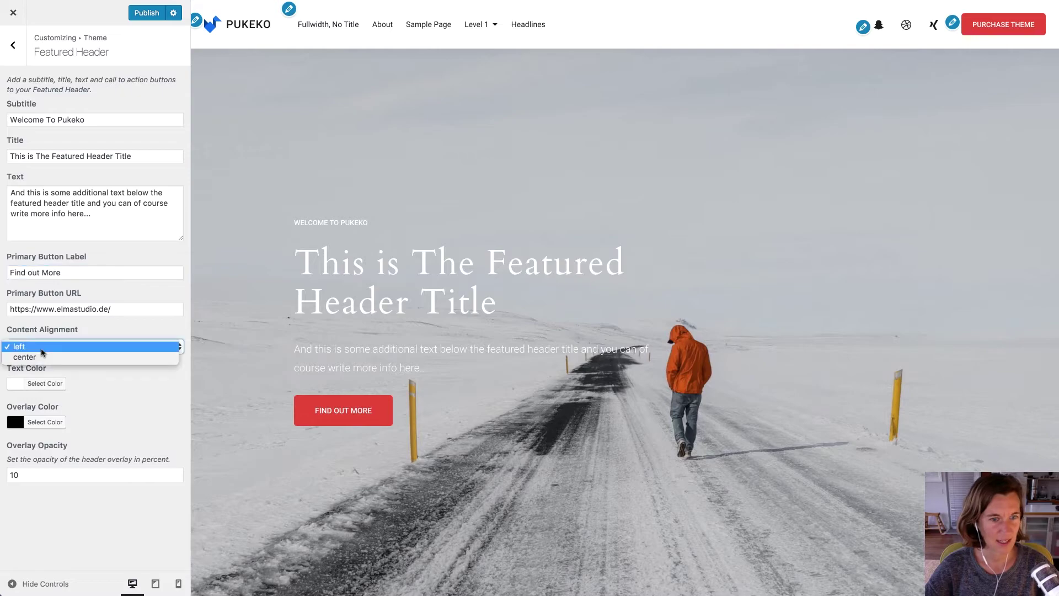
left_click(42, 357)
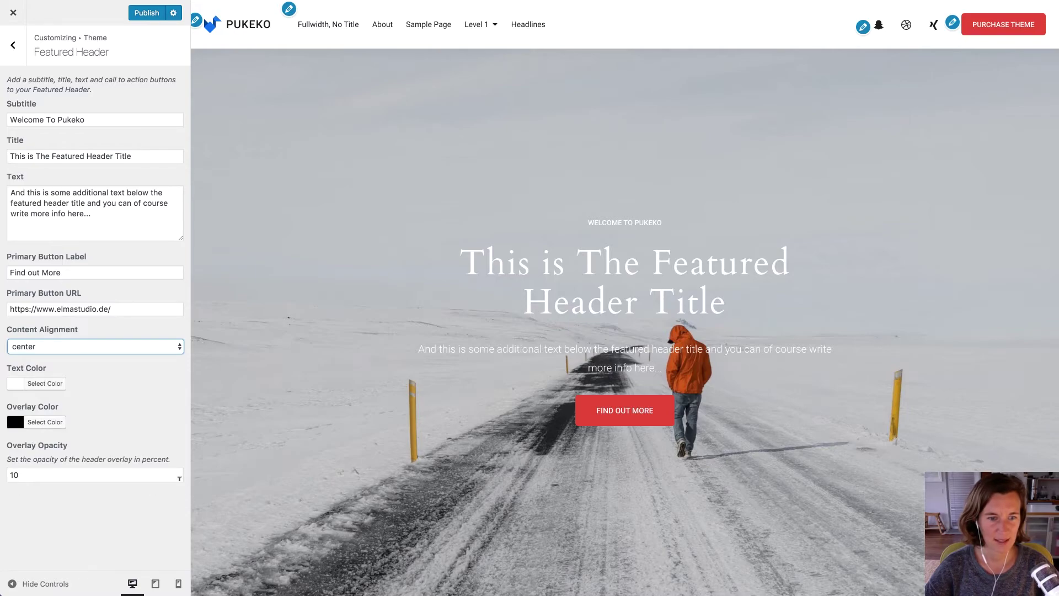
Step: Set the Featured Header's overlay opacity to 0 and its text color to the black preset #000000
left_click(177, 478)
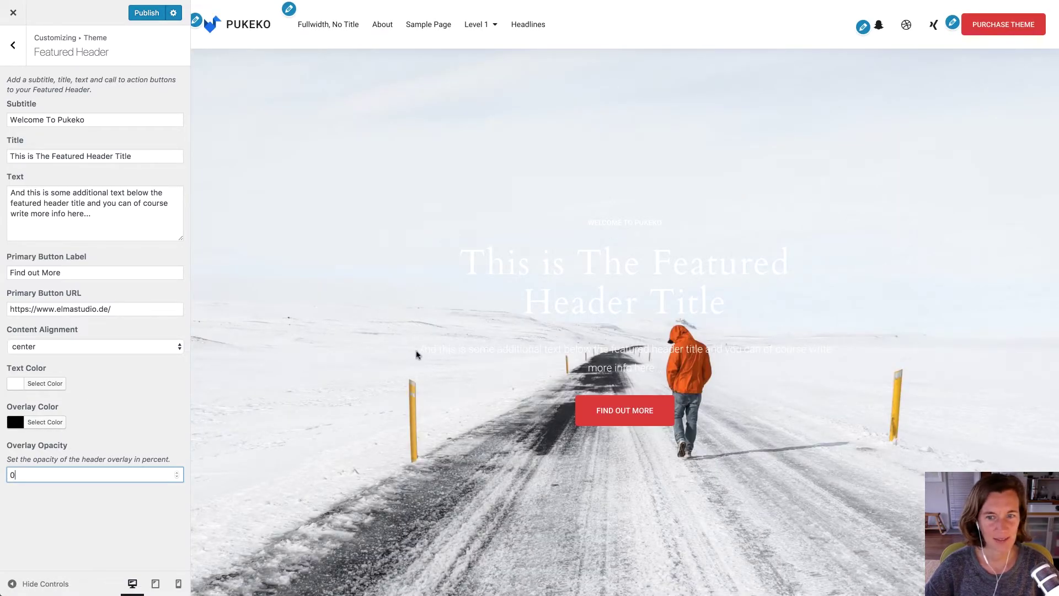
left_click(34, 386)
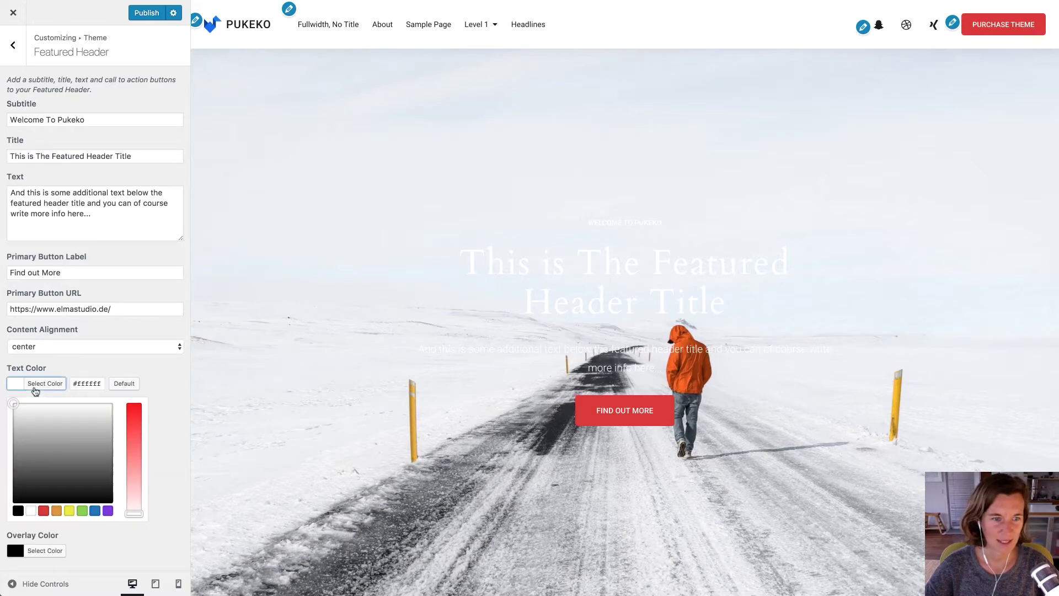
left_click(17, 513)
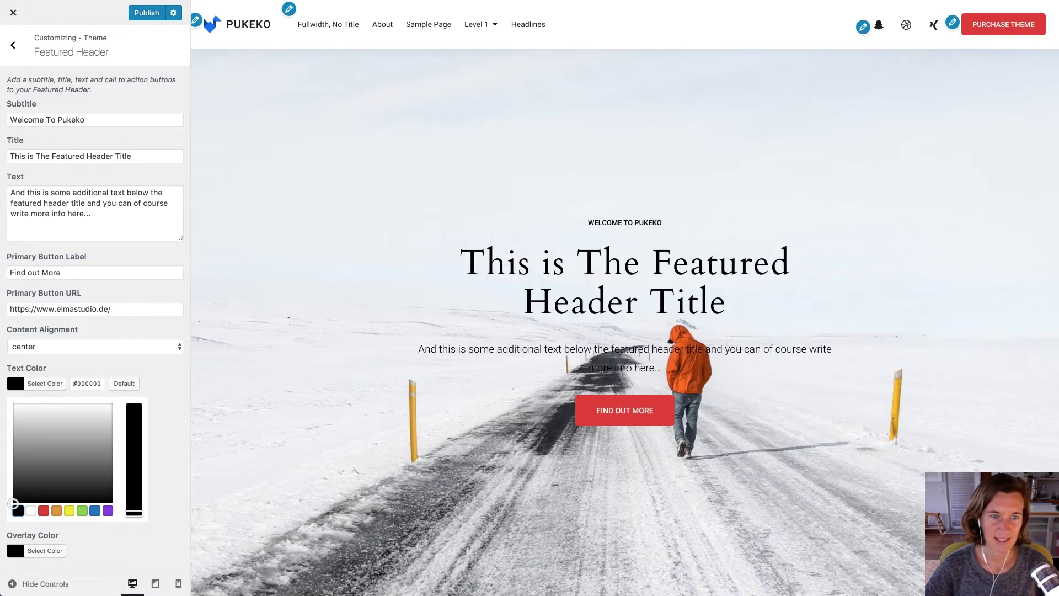
Step: Set the Featured Header's content alignment to left and publish the changes
left_click(31, 346)
left_click(33, 338)
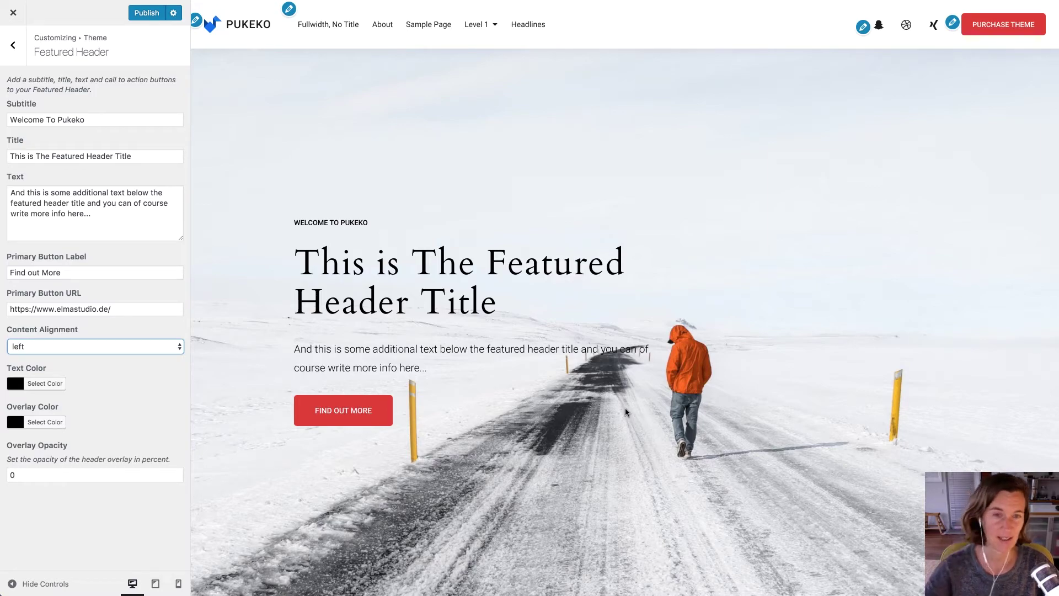
left_click(141, 390)
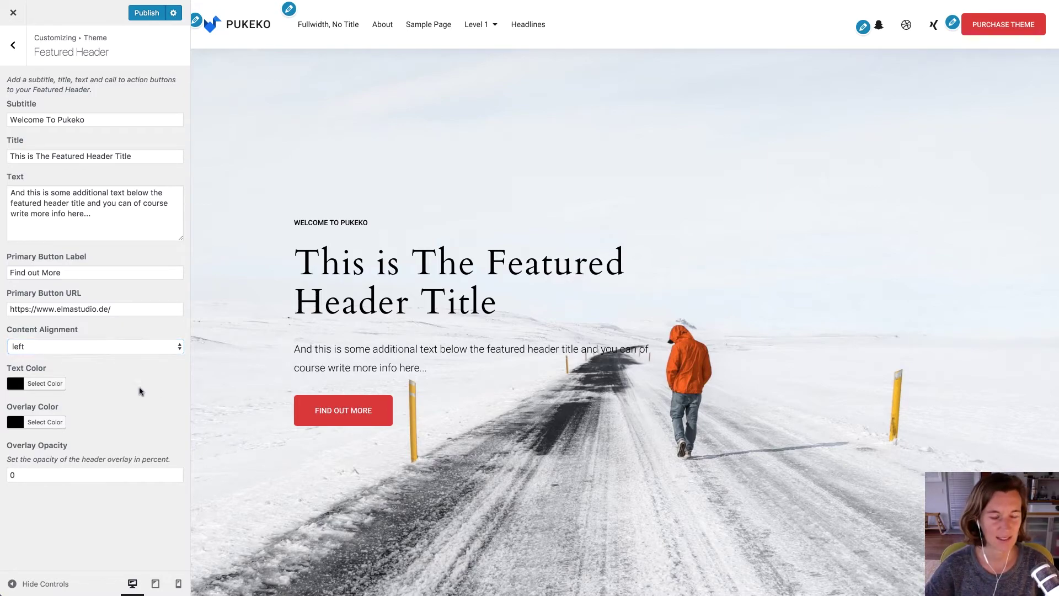
Step: In the theme's Footer settings, set the footer background color to light gray #eaeaea
left_click(11, 57)
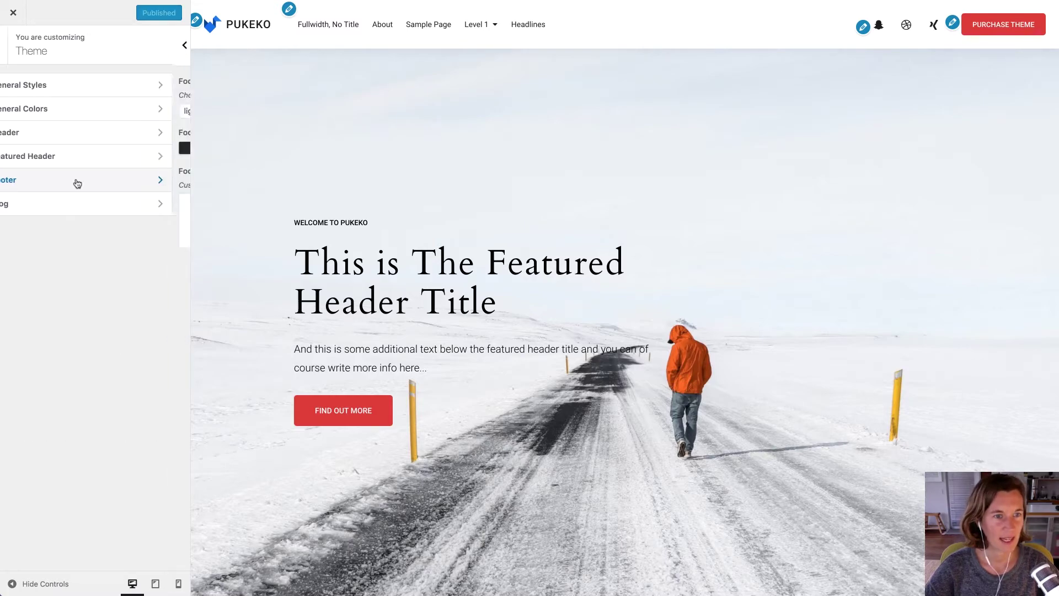
left_click(75, 181)
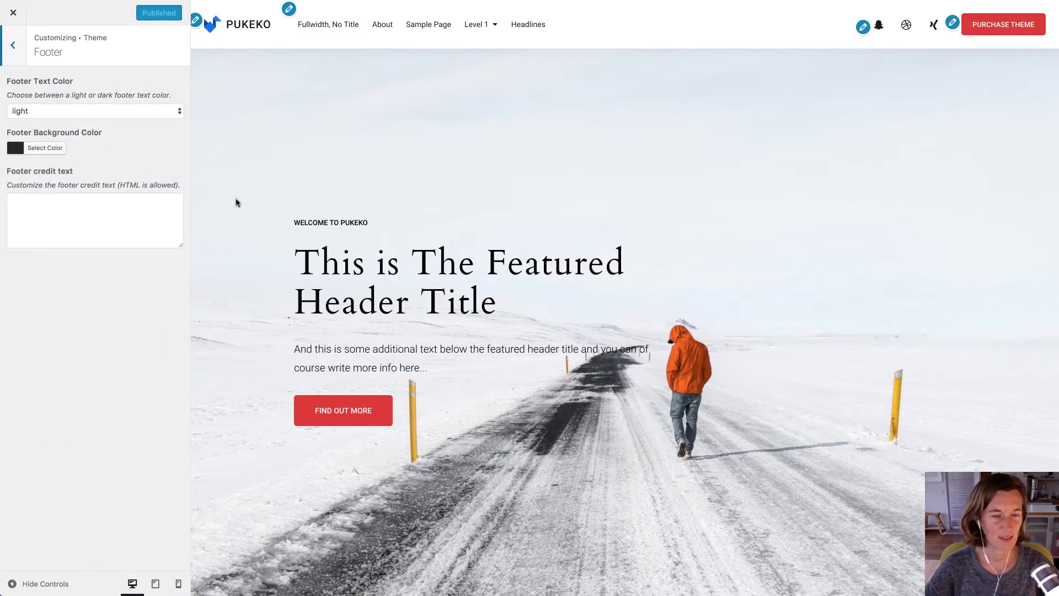
scroll(237, 203, "down", 20)
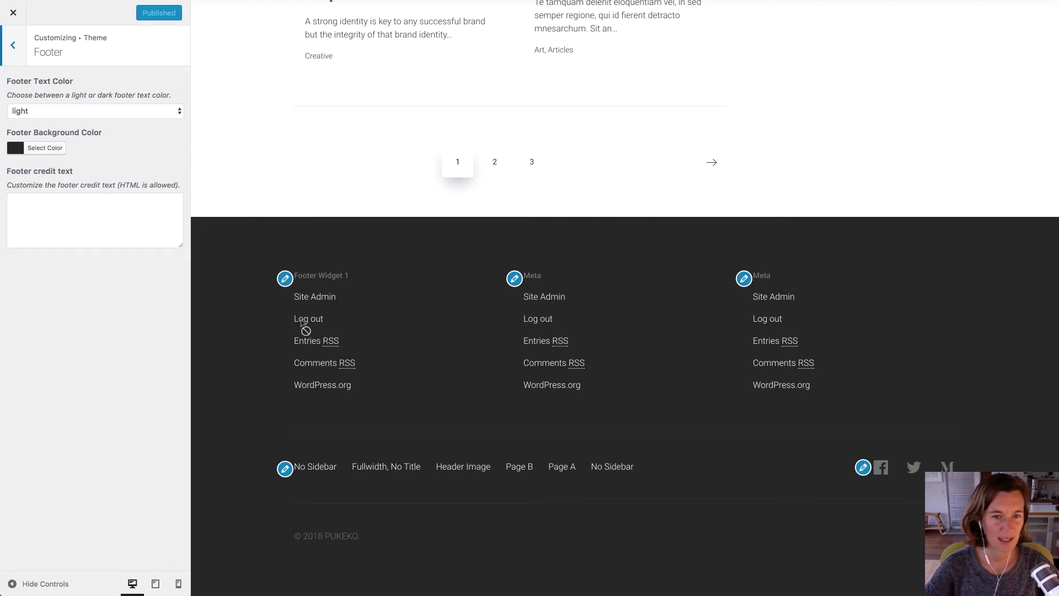
left_click(40, 151)
left_click_drag(28, 201, 23, 176)
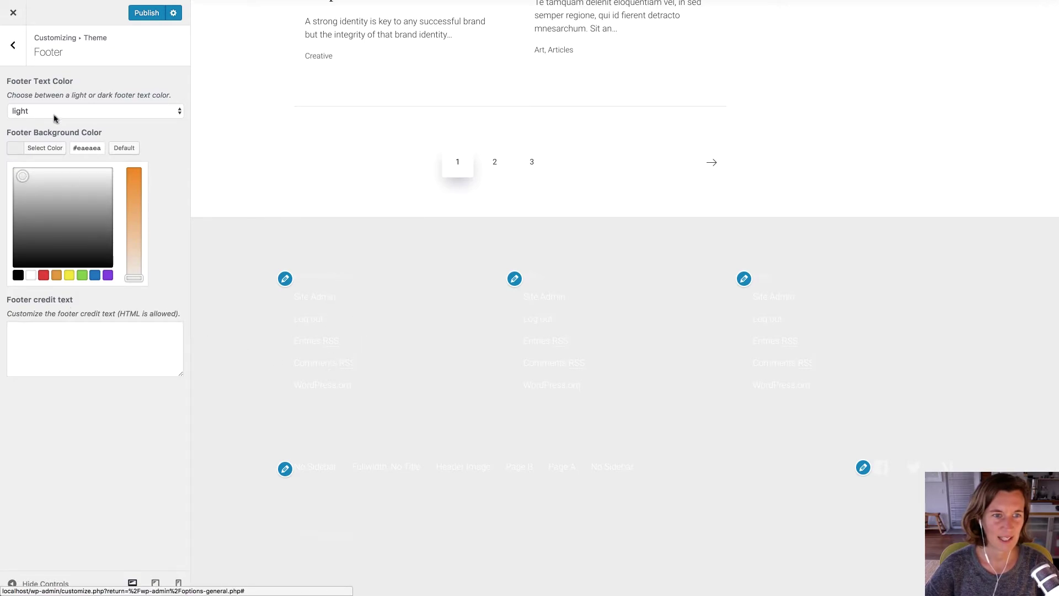
Step: Set the footer text color to dark and the footer background color to the white preset #ffffff
left_click(38, 110)
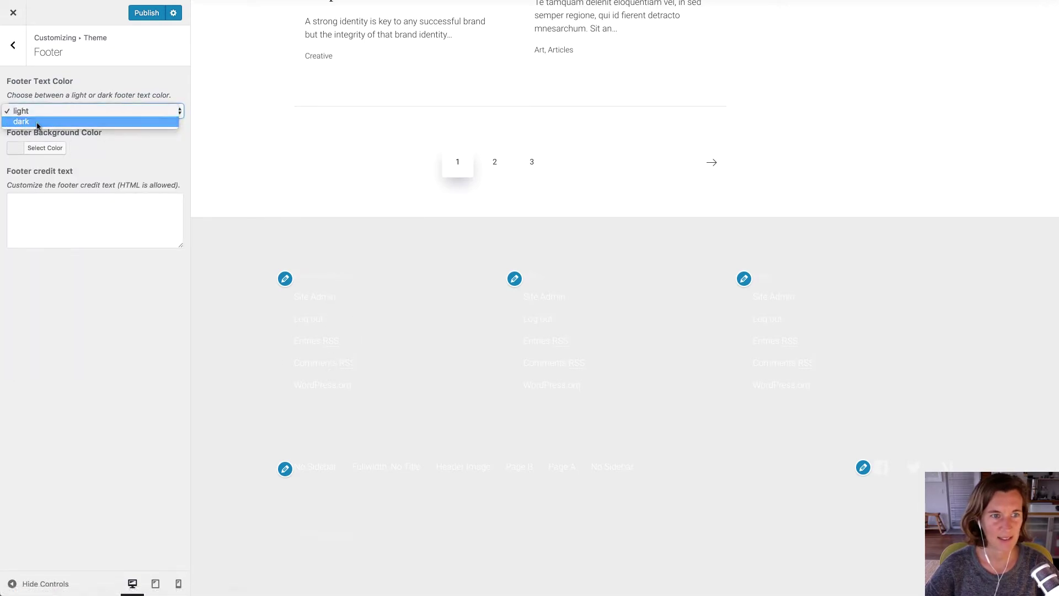
left_click(35, 122)
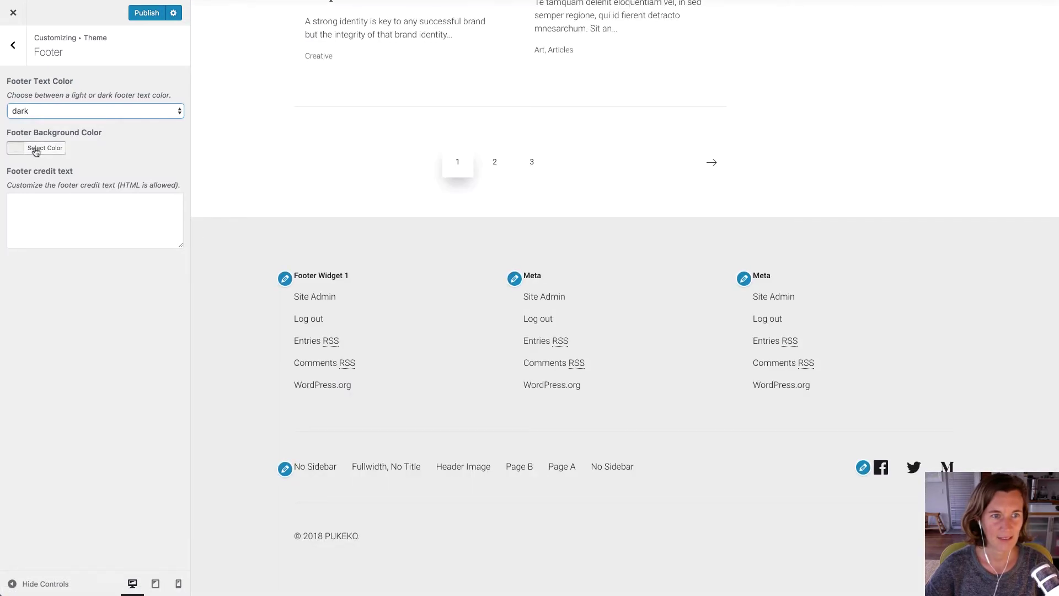
left_click(34, 148)
left_click(30, 275)
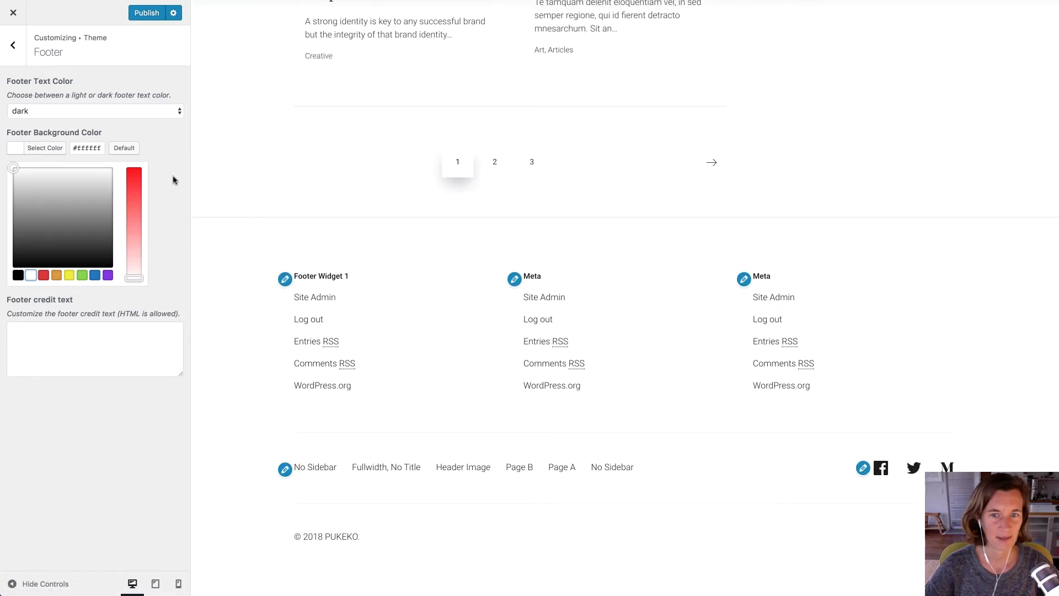
Step: Publish the footer changes, leaving the footer credit text empty
scroll(231, 228, "down", 1)
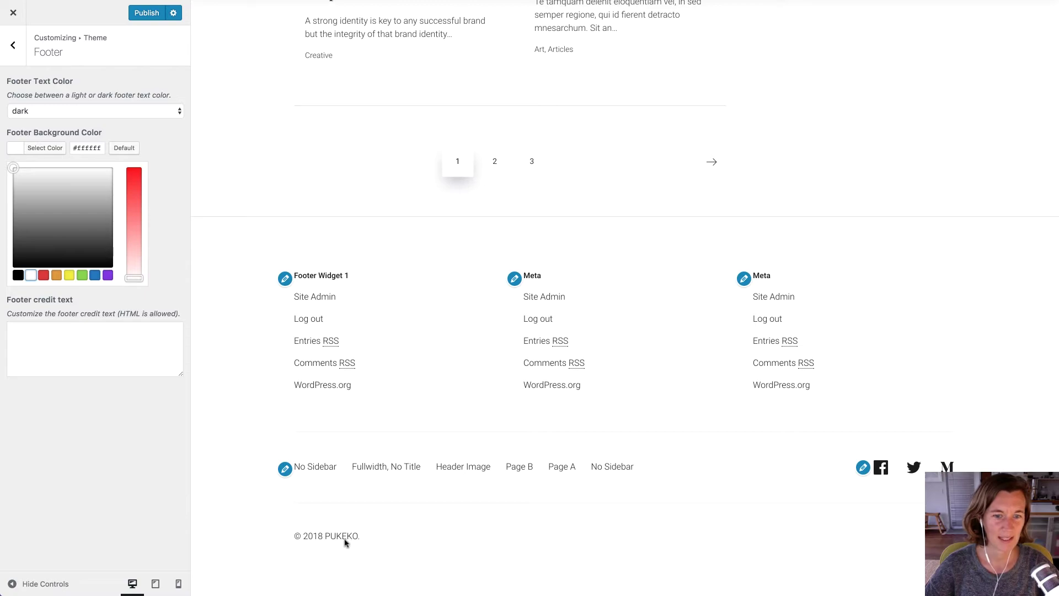
left_click(89, 352)
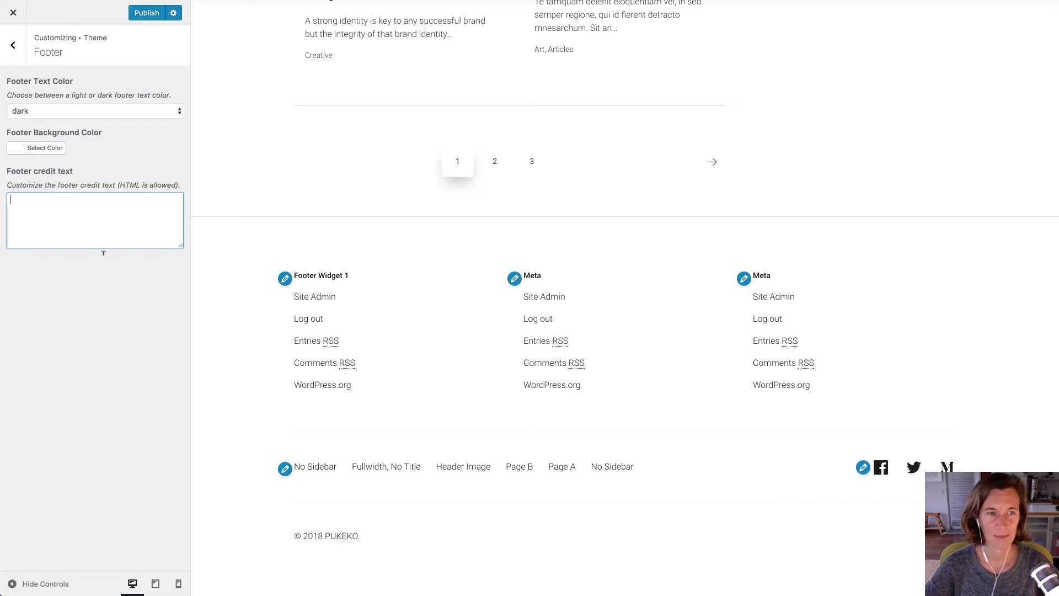
left_click(139, 13)
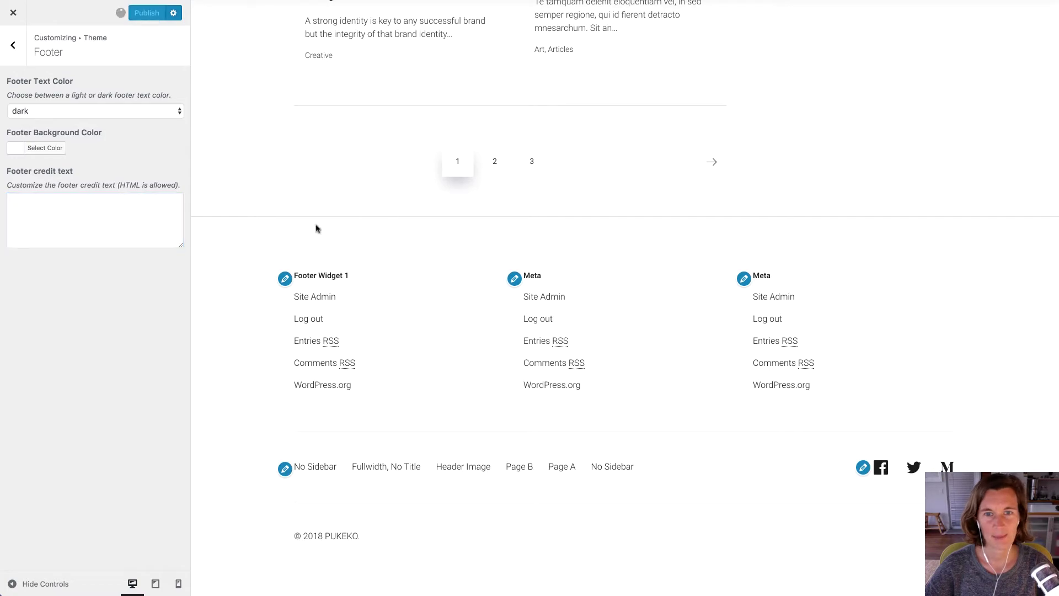
Step: Open the theme's Blog settings and examine the blog page's post columns and sidebar in the preview
left_click(13, 45)
scroll(238, 261, "up", 2)
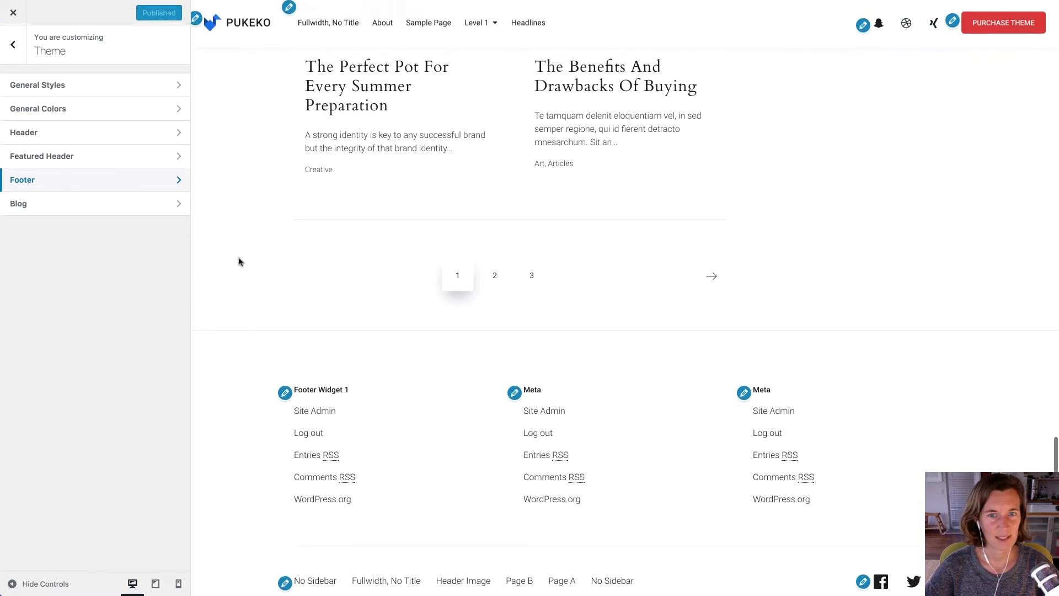
left_click(45, 203)
scroll(263, 231, "up", 20)
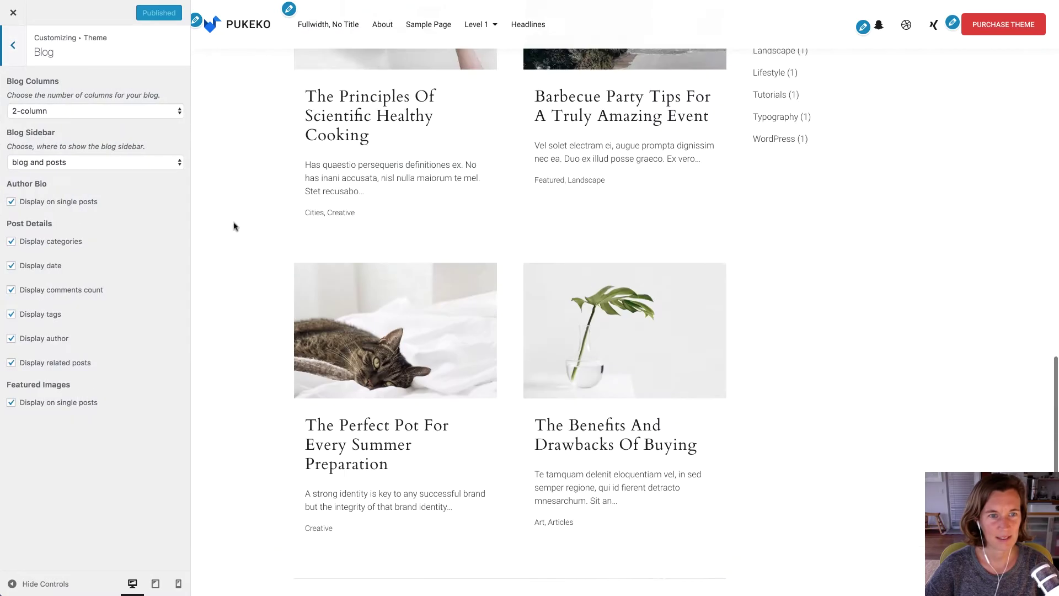
scroll(238, 227, "down", 10)
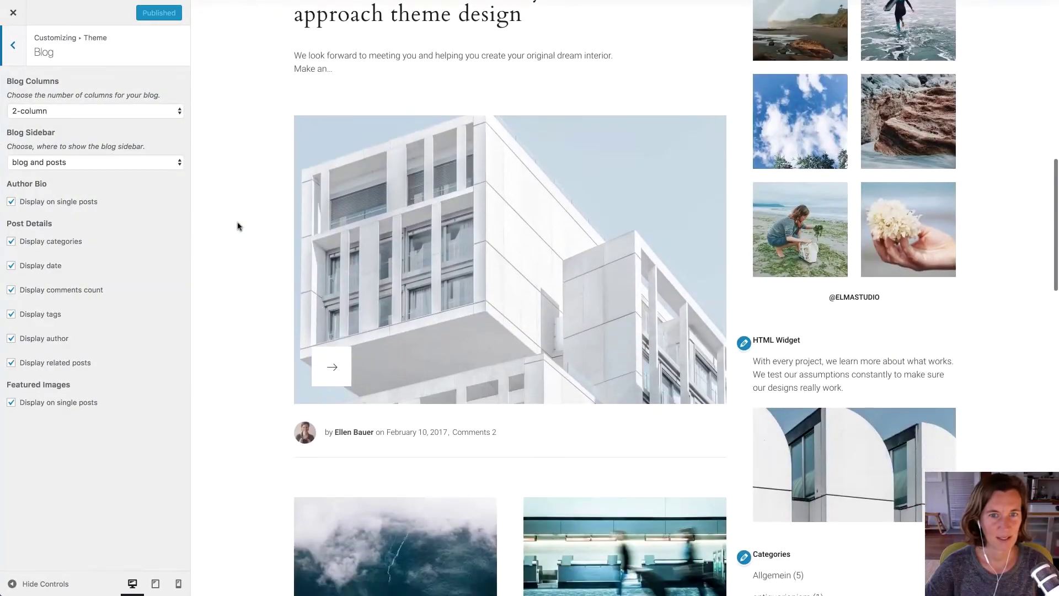
scroll(238, 227, "up", 3)
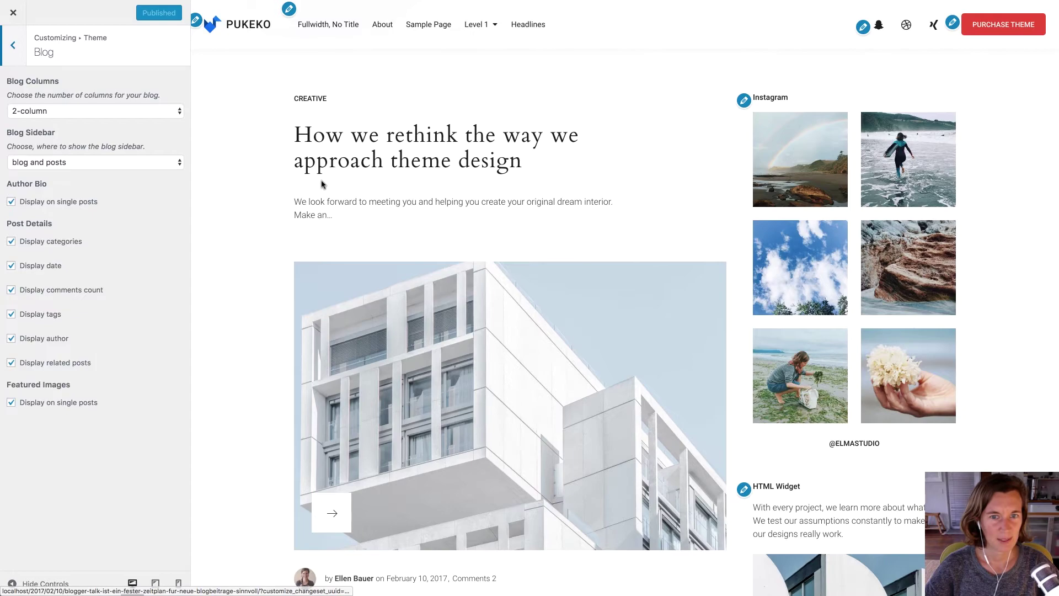
scroll(670, 240, "down", 1)
scroll(671, 240, "down", 4)
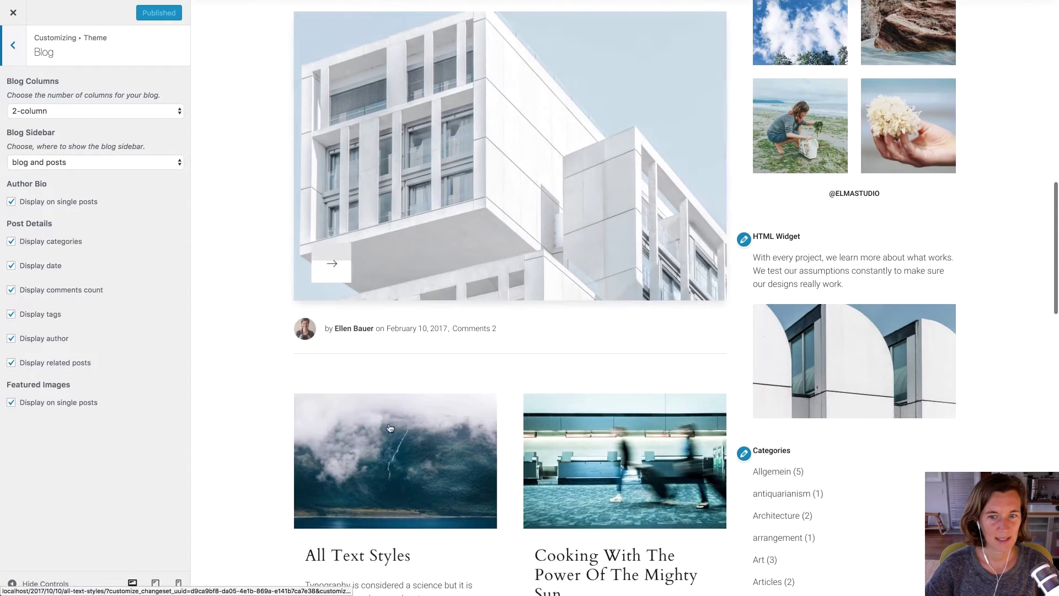
scroll(681, 390, "up", 2)
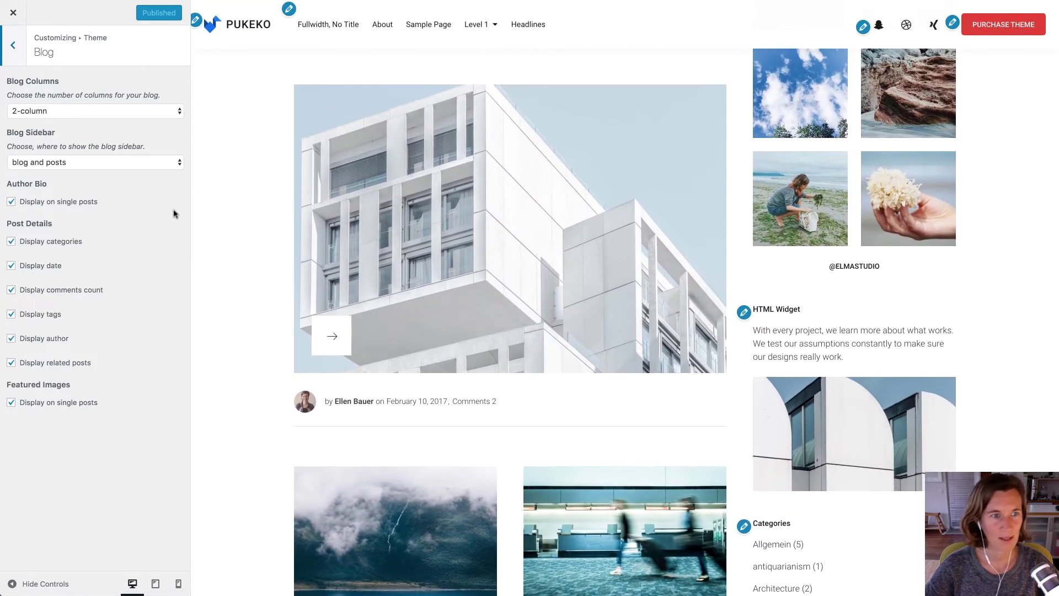
Step: Set the blog sidebar to posts only and check the blog page's layout in the preview
left_click(117, 160)
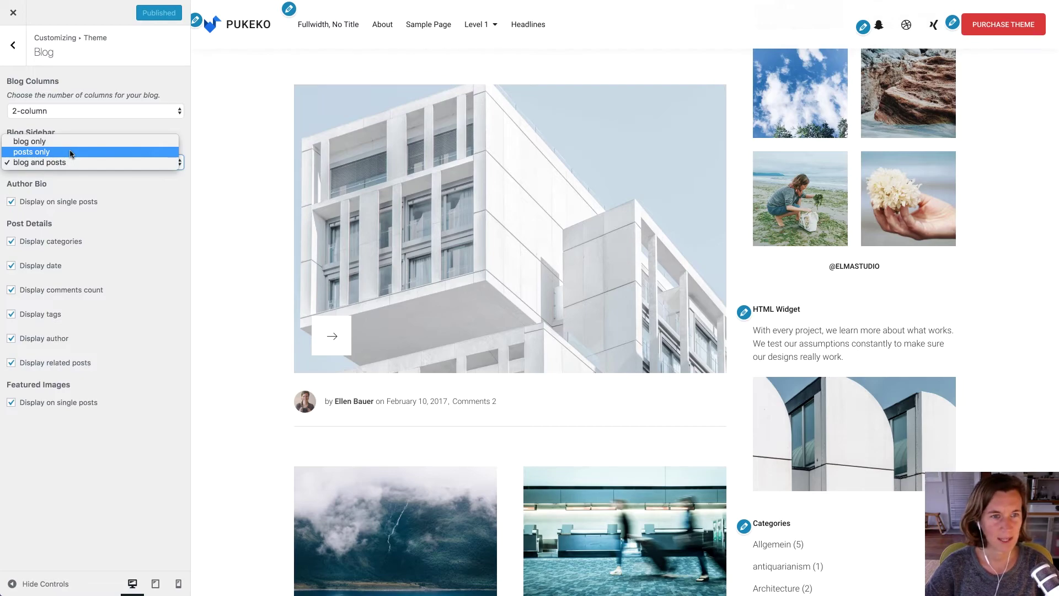
left_click(71, 152)
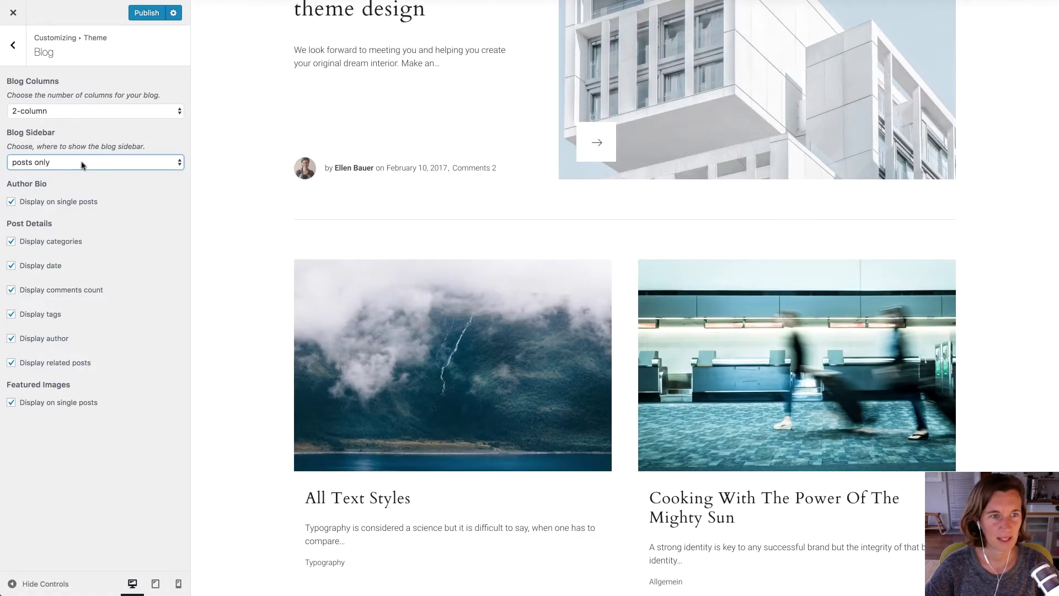
scroll(265, 205, "up", 3)
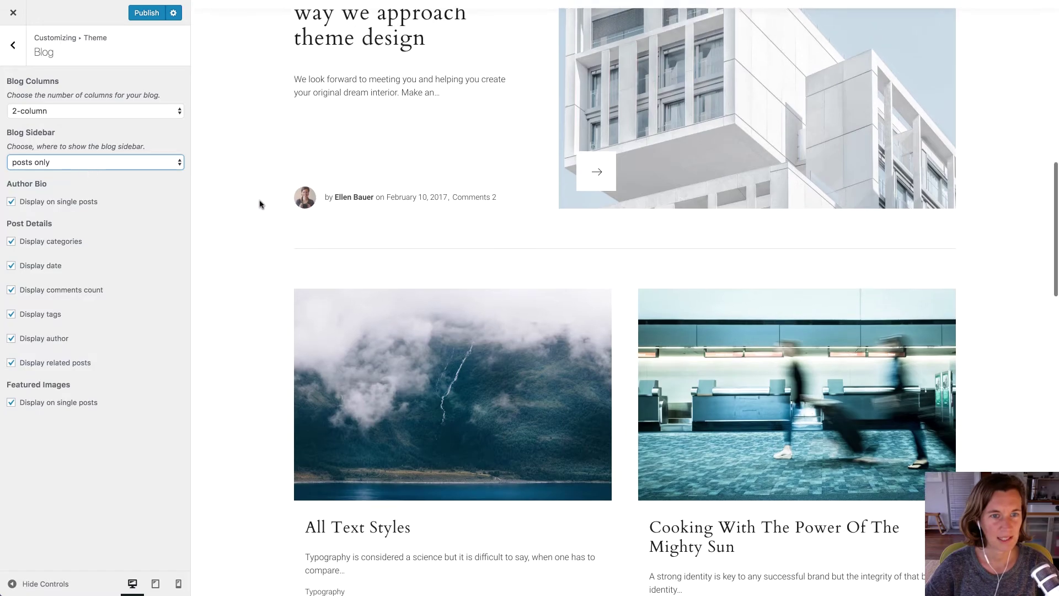
scroll(260, 204, "up", 10)
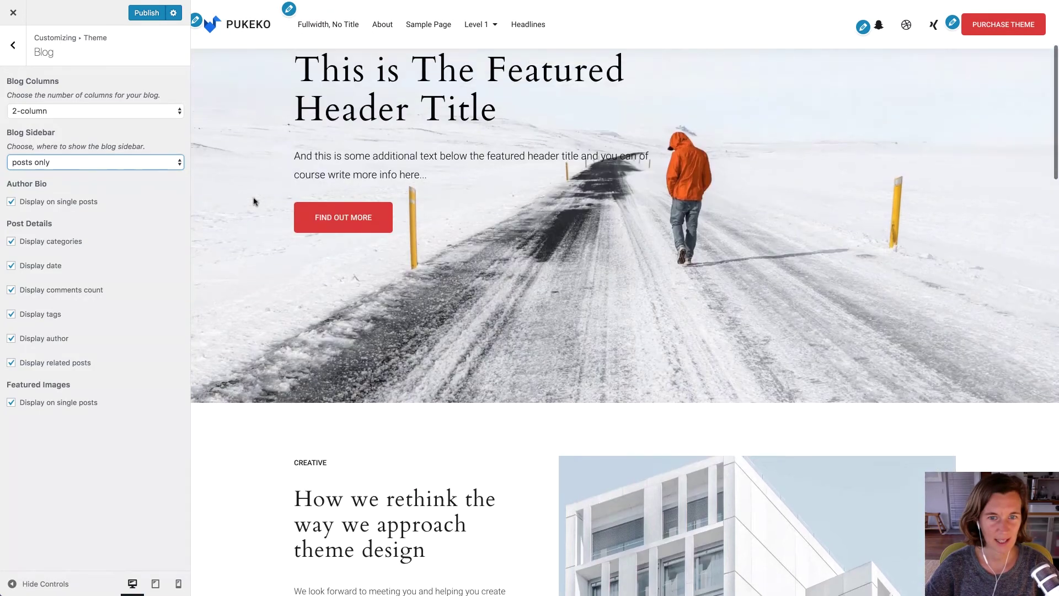
scroll(254, 202, "down", 8)
scroll(254, 202, "down", 2)
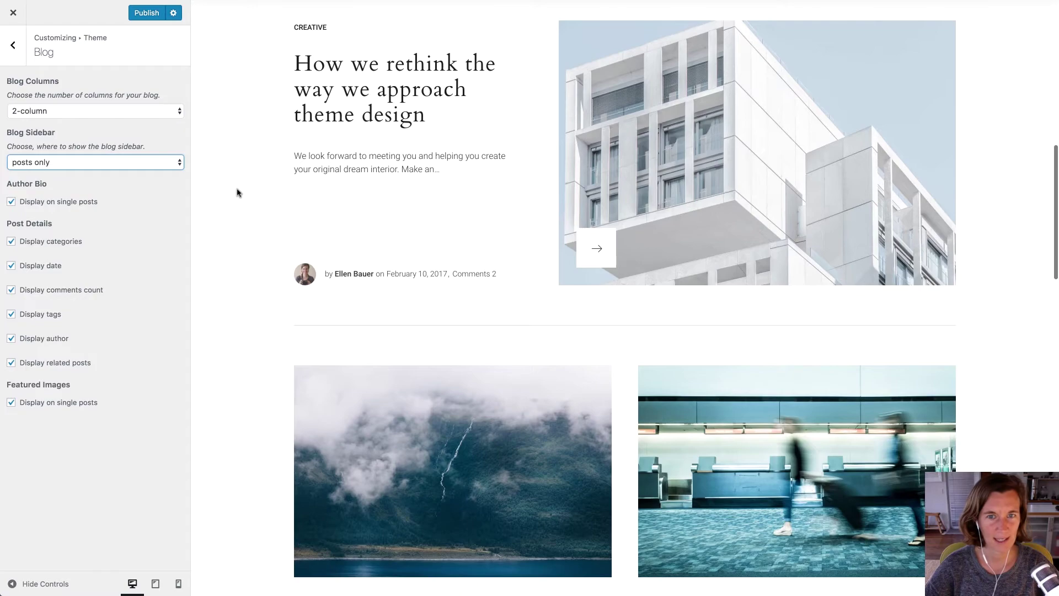
scroll(237, 192, "up", 2)
scroll(237, 192, "down", 10)
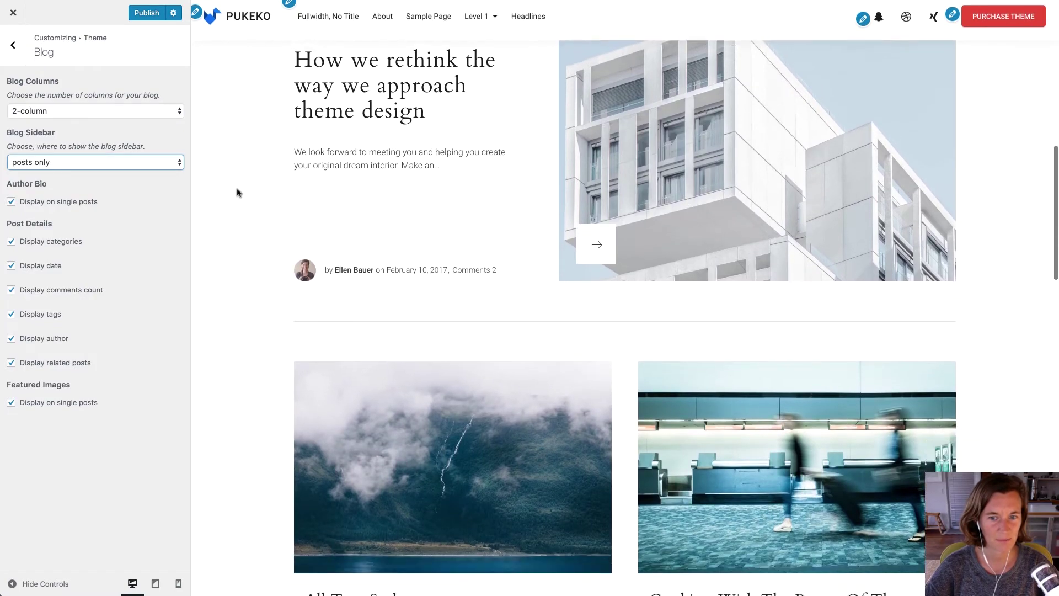
Step: Set the number of blog columns to 3-column and check the post grid in the preview
left_click(78, 111)
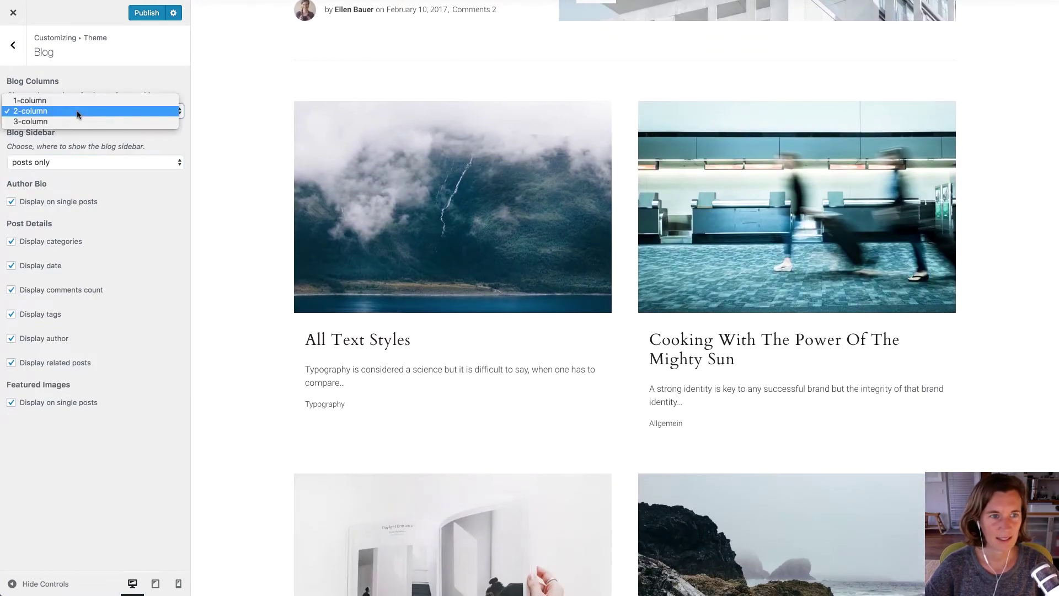
left_click(55, 122)
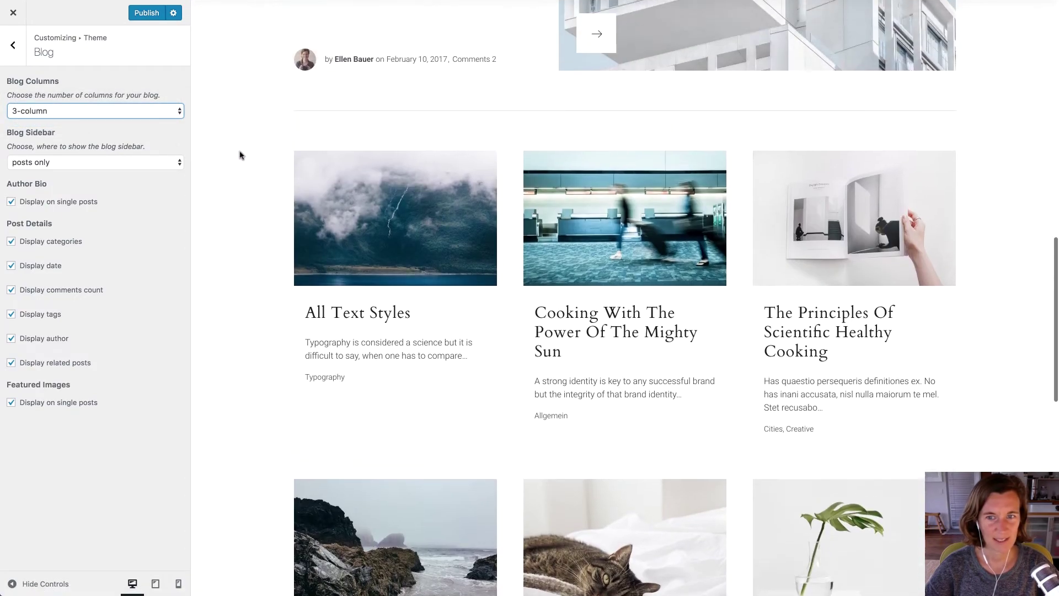
scroll(225, 246, "down", 2)
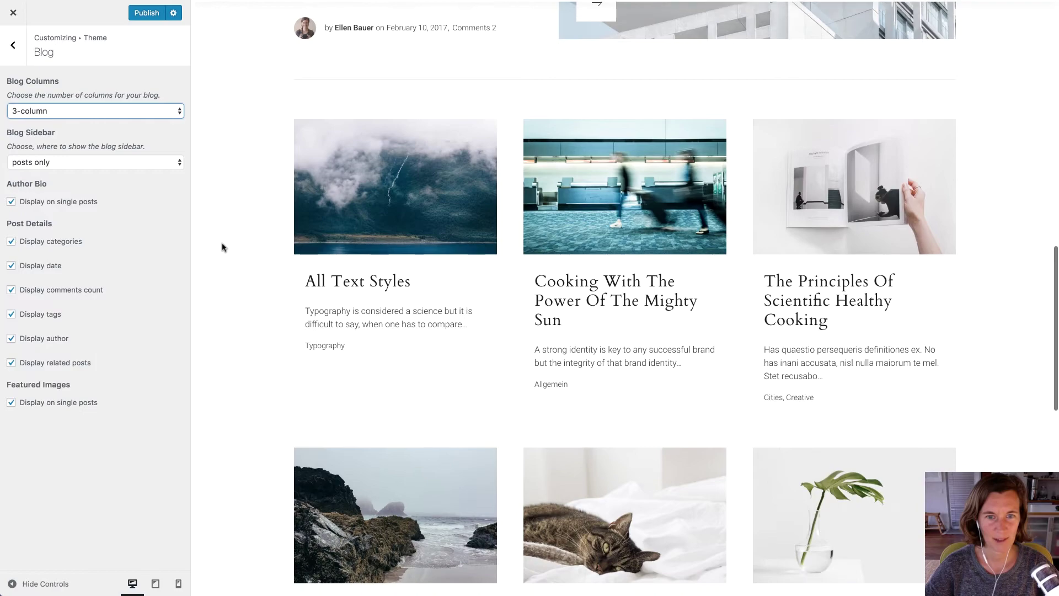
scroll(225, 246, "down", 1)
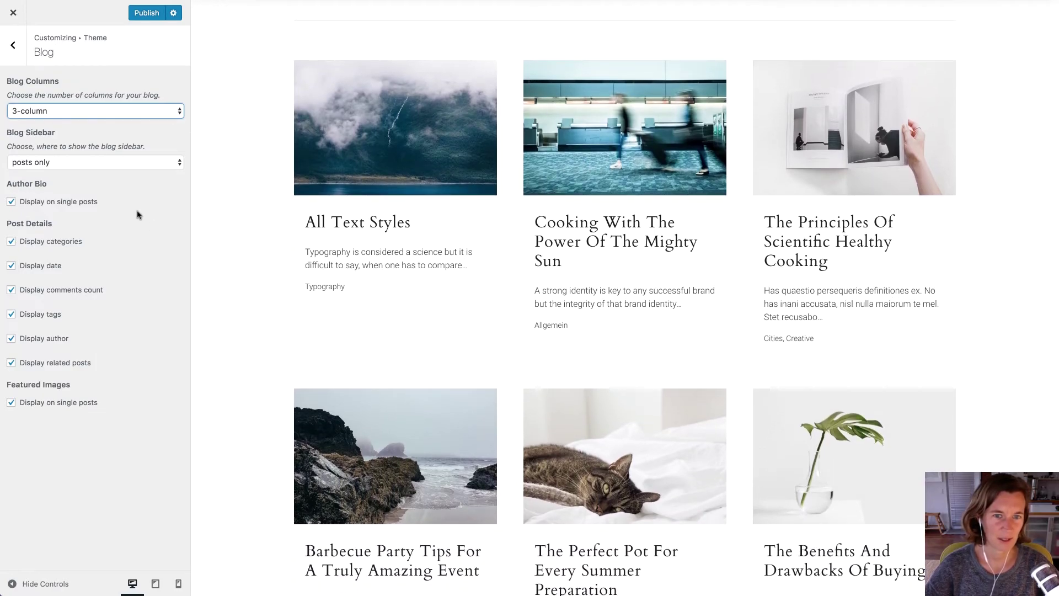
left_click(176, 139)
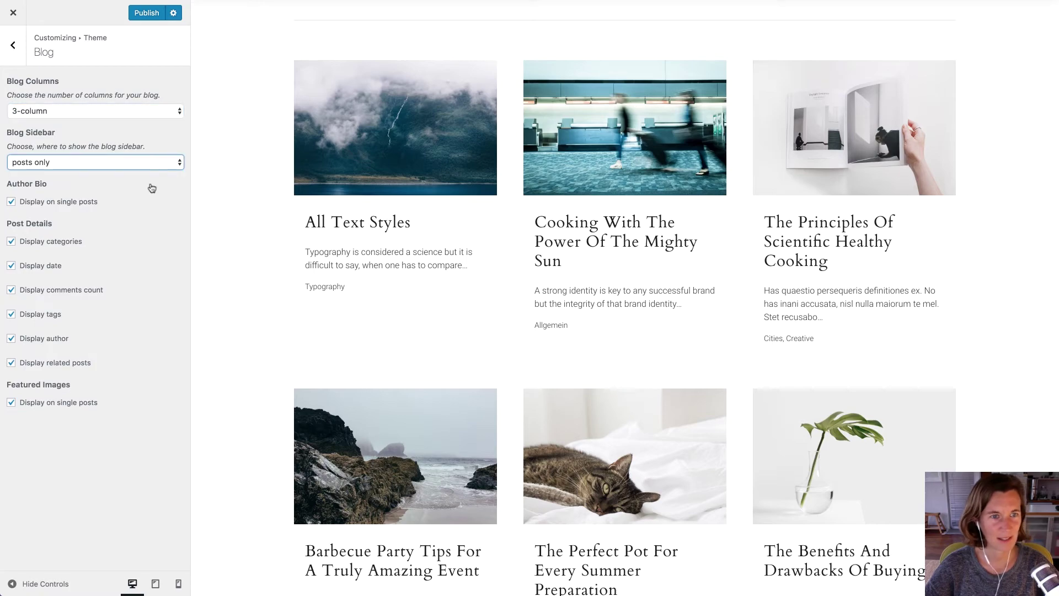
left_click(152, 229)
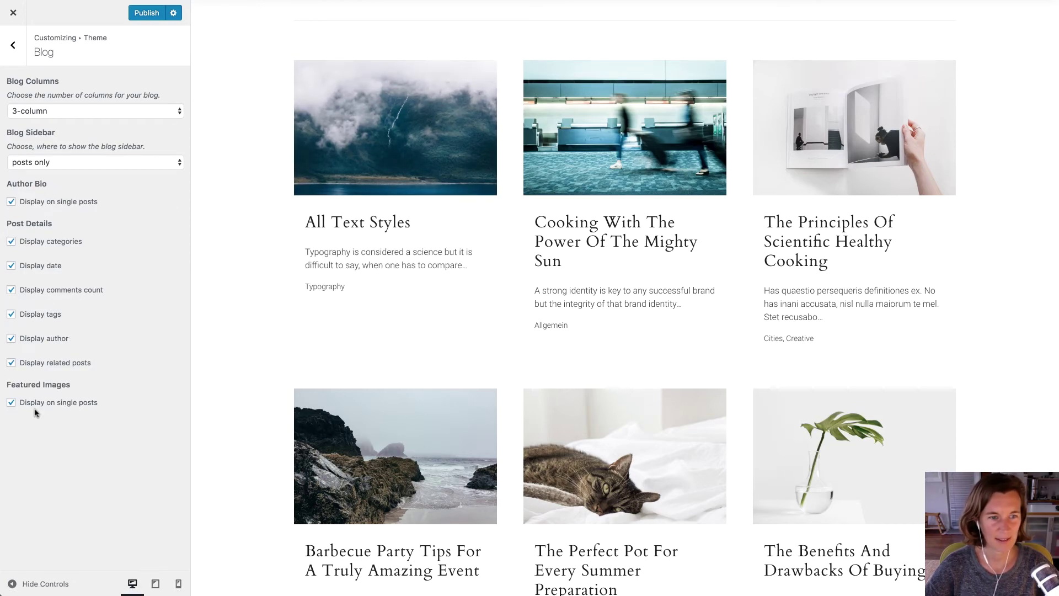
Step: Open the All Text Styles post in the preview and examine its content down to the author bio and comments
left_click(312, 186)
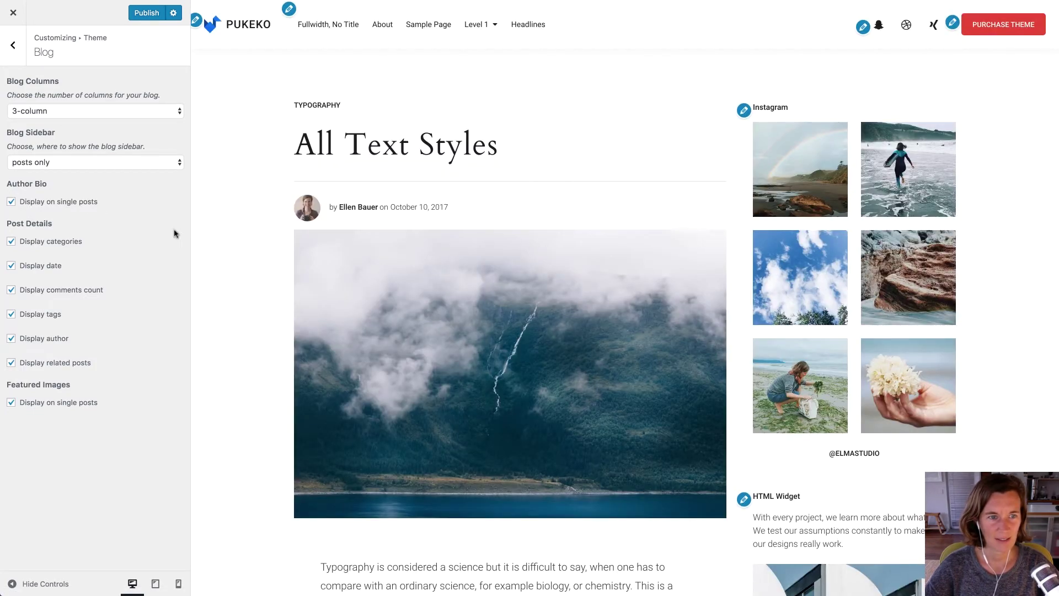
scroll(267, 249, "down", 15)
scroll(250, 243, "down", 15)
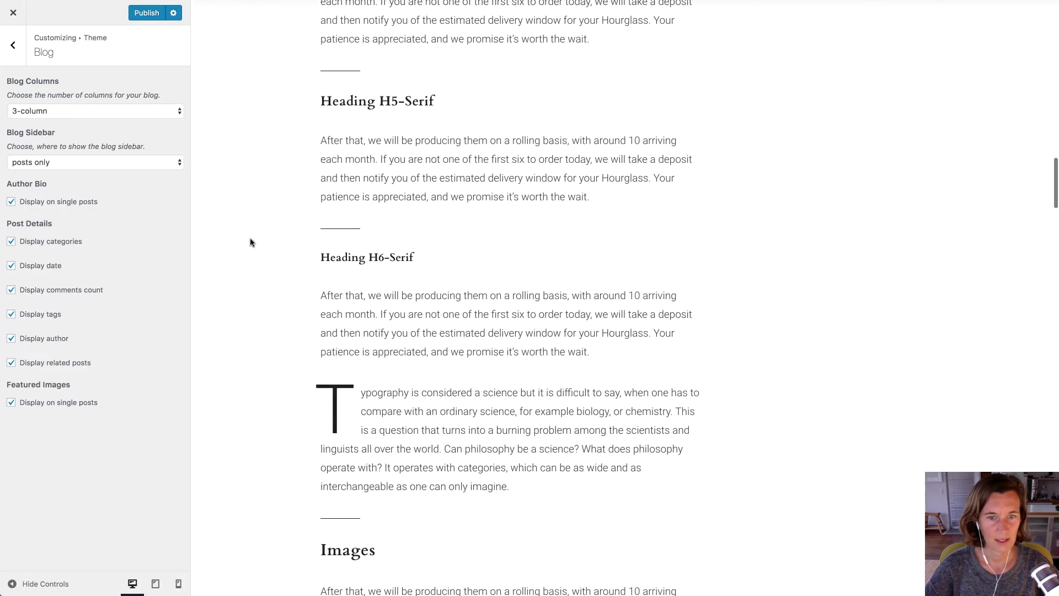
scroll(250, 243, "down", 15)
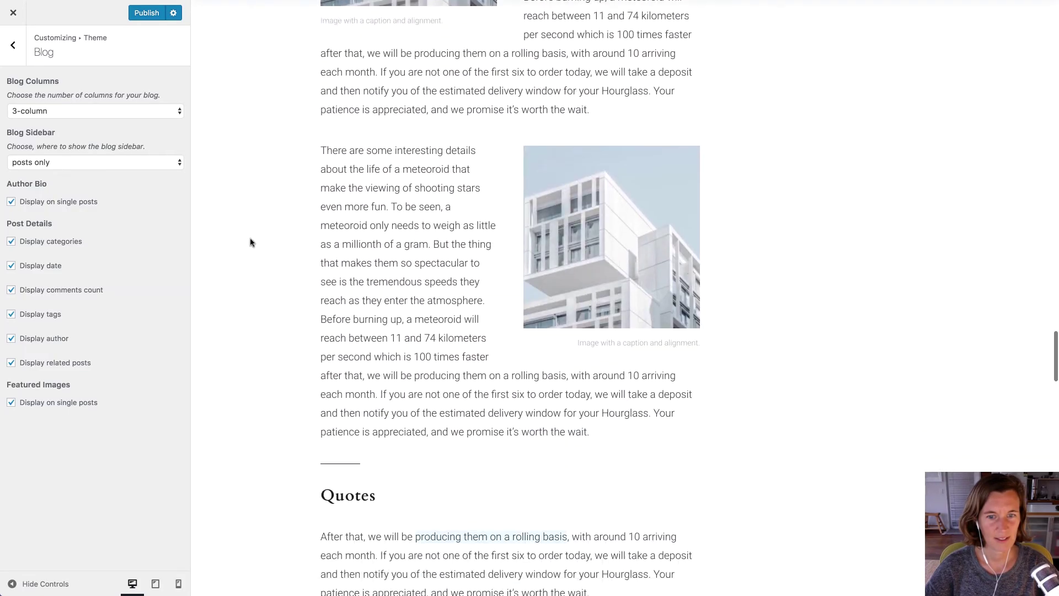
scroll(250, 243, "down", 3)
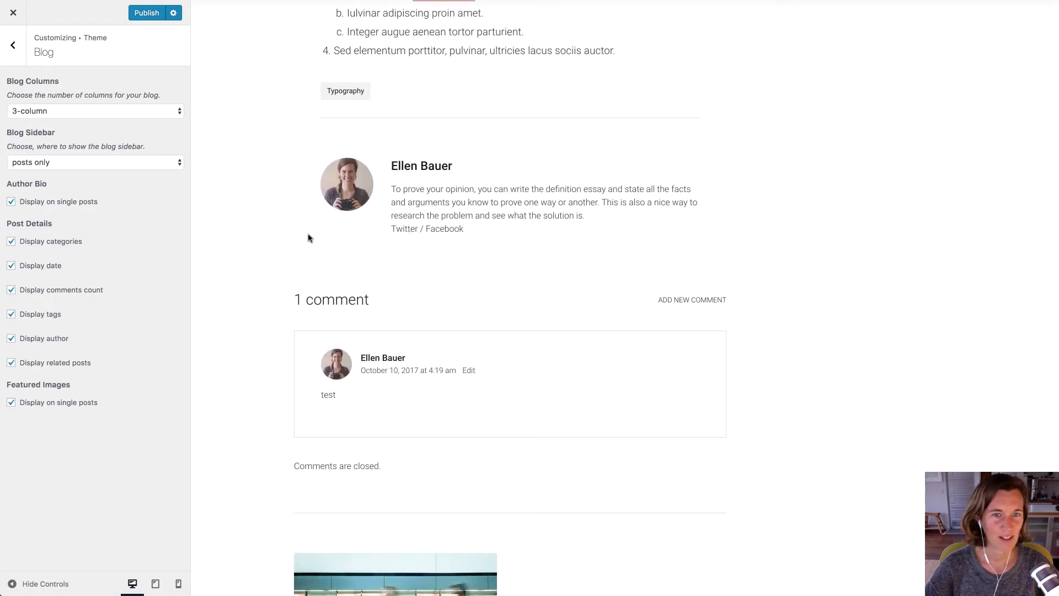
Step: Turn off the author bio on single posts, check the post's details up to its title, and return to the Theme sections
left_click(29, 206)
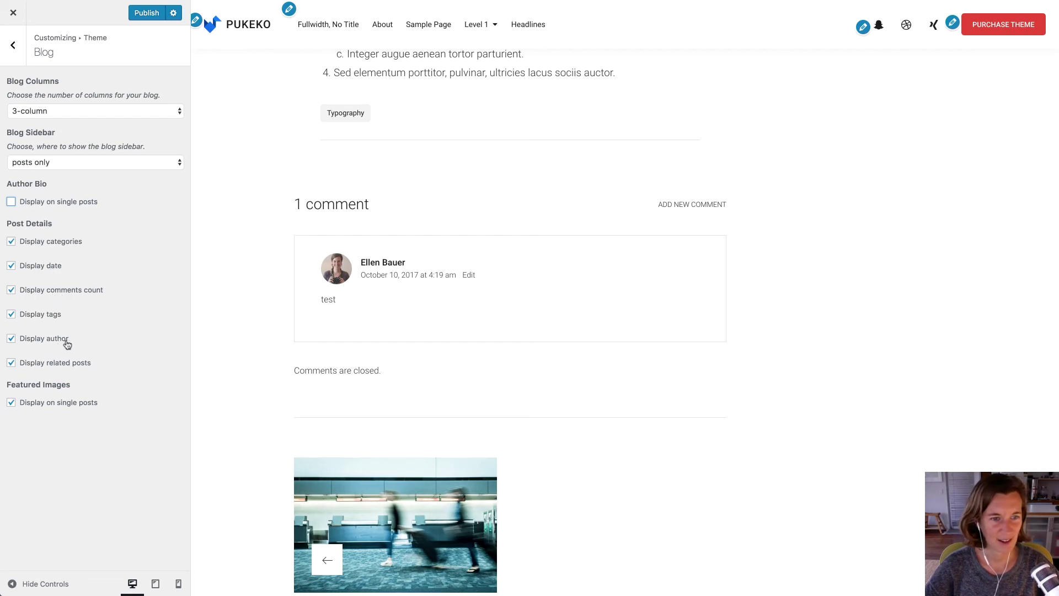
scroll(223, 379, "down", 1)
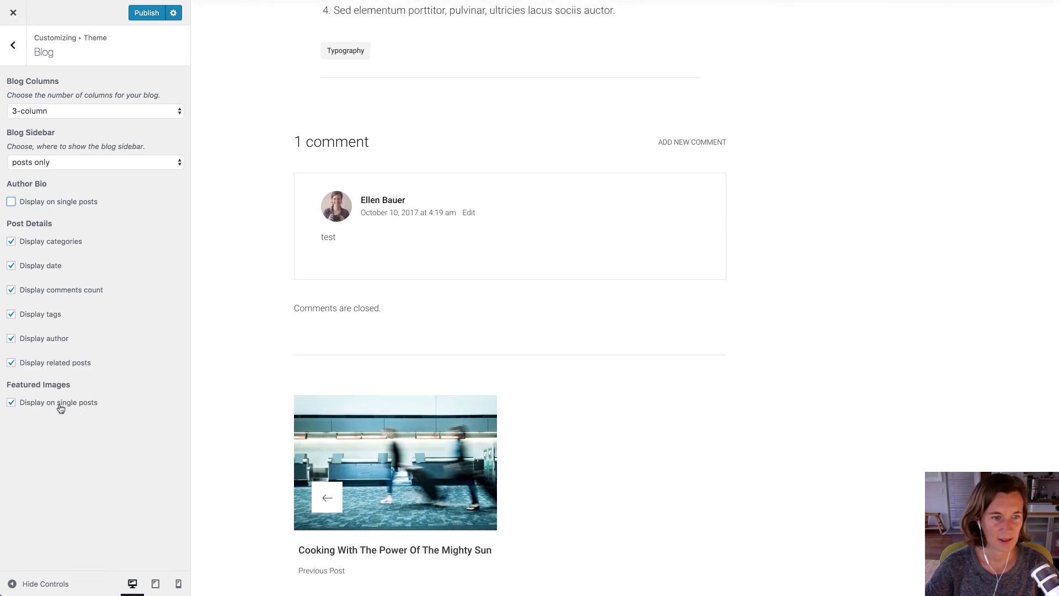
scroll(214, 362, "up", 20)
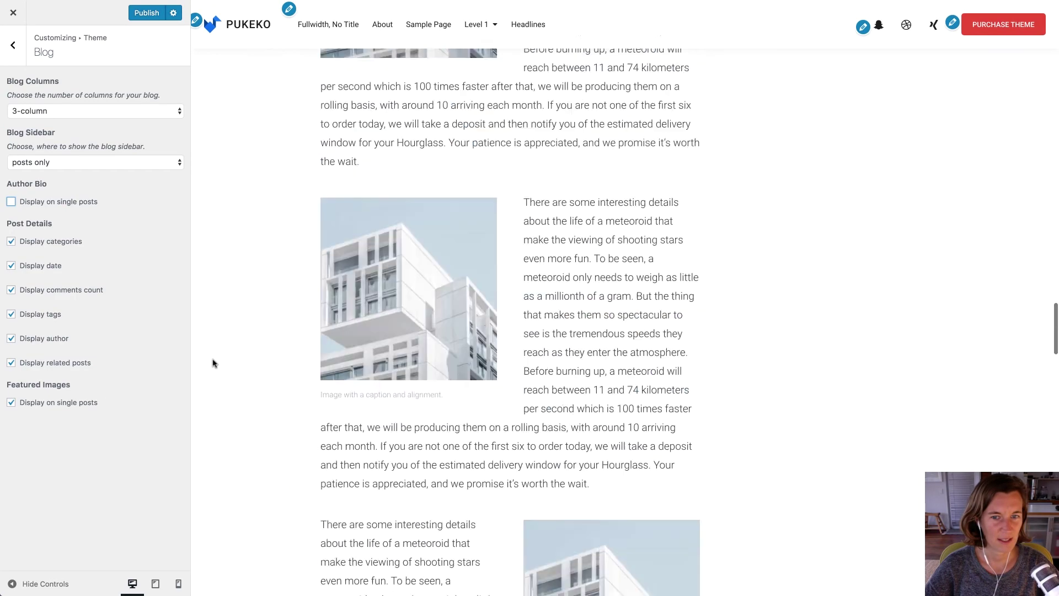
scroll(214, 362, "up", 15)
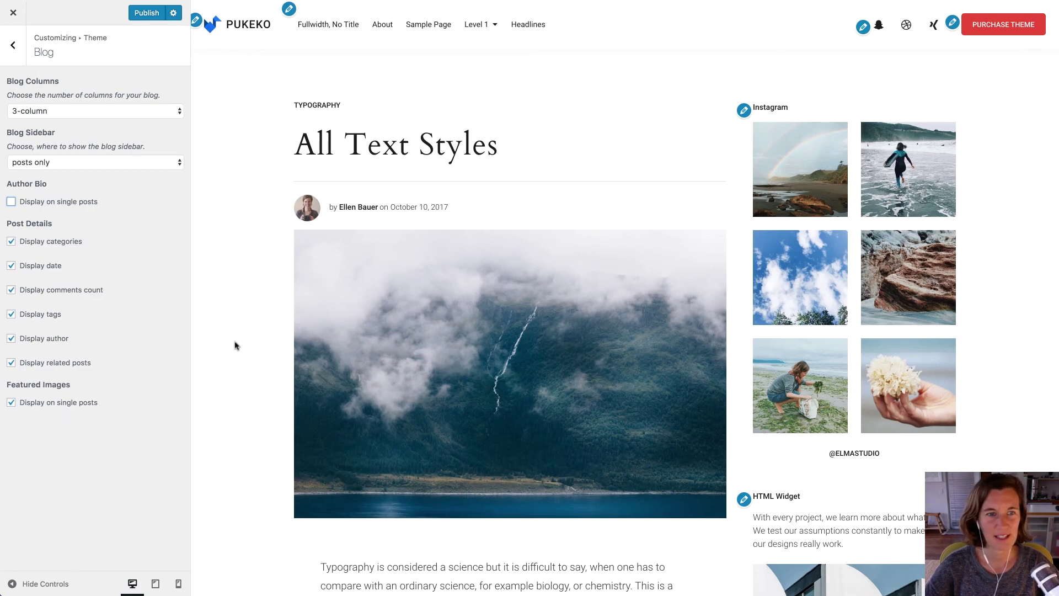
left_click(13, 45)
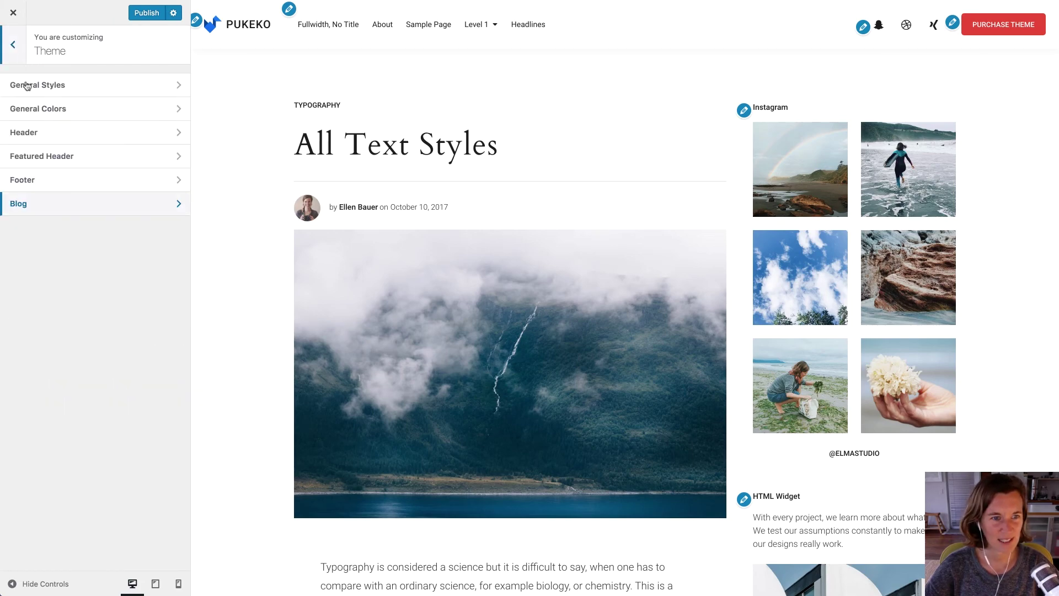